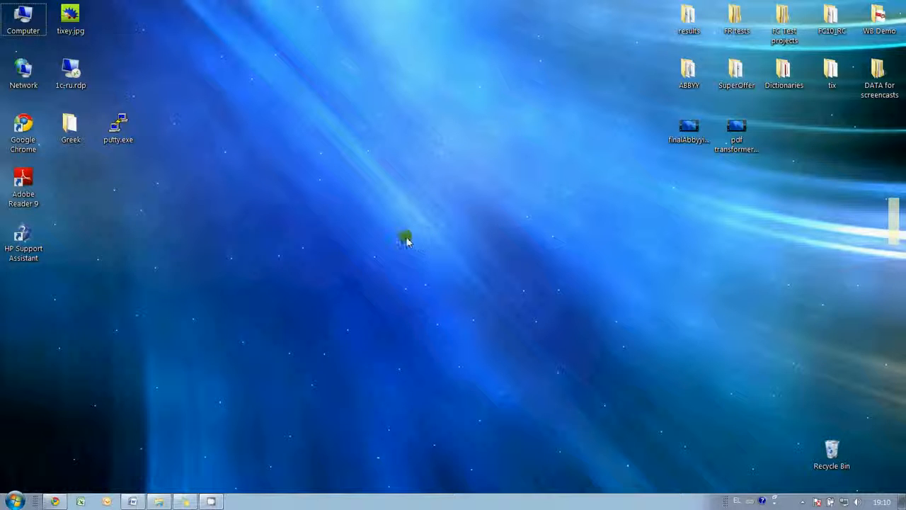
Bring up the FineReader folder window and look at the sample files Image.tif, Image.png and Image (3).jpg.
click(160, 501)
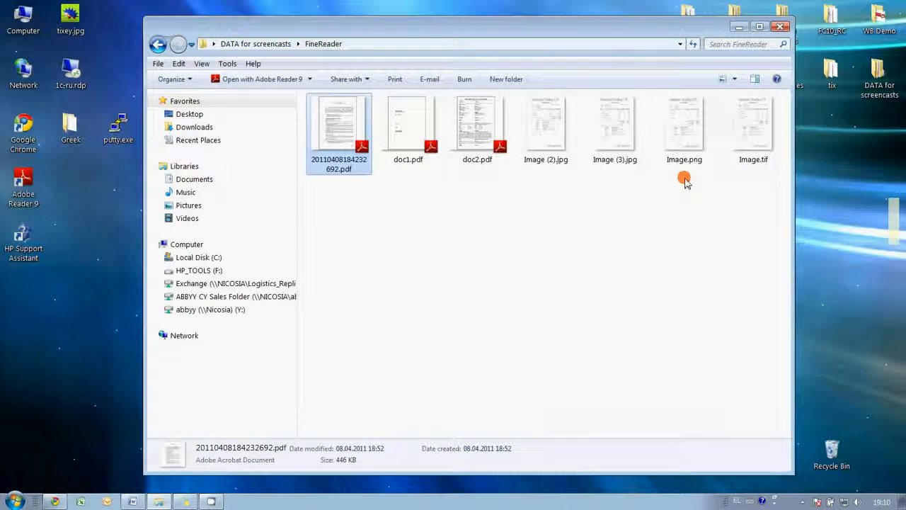
click(752, 140)
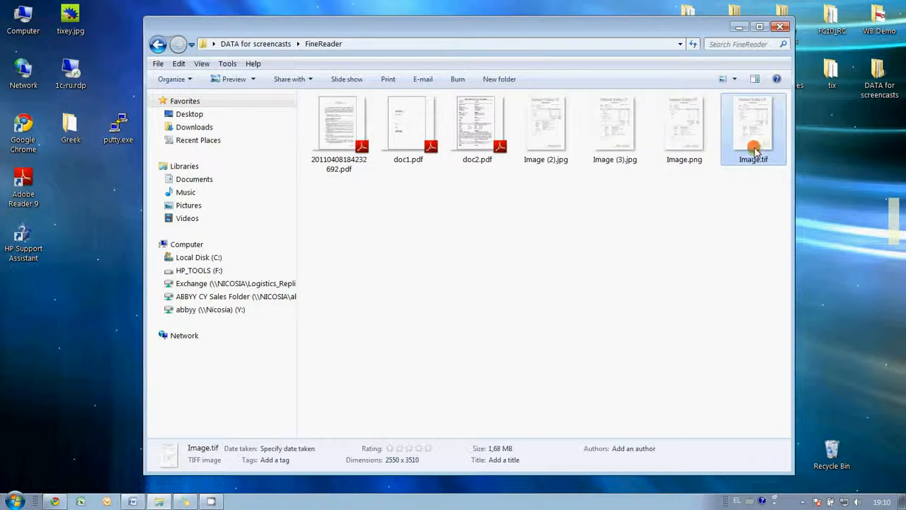
click(687, 137)
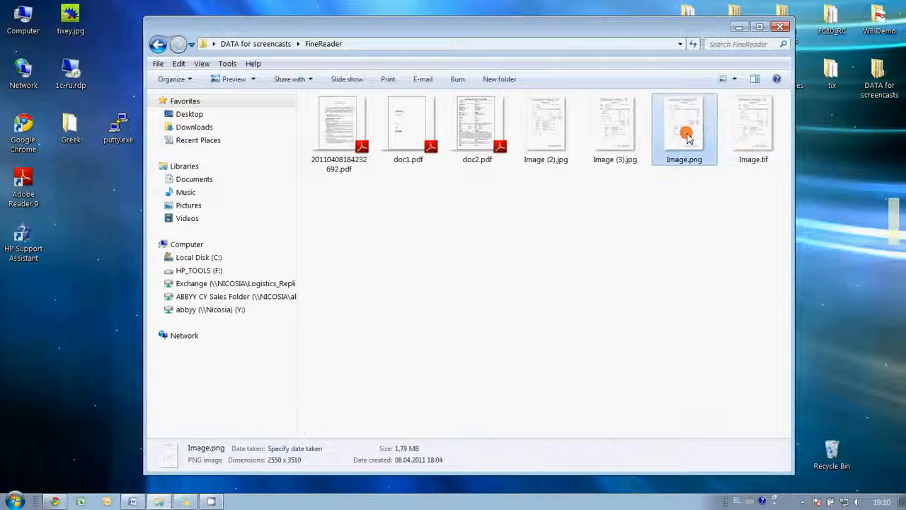
click(622, 133)
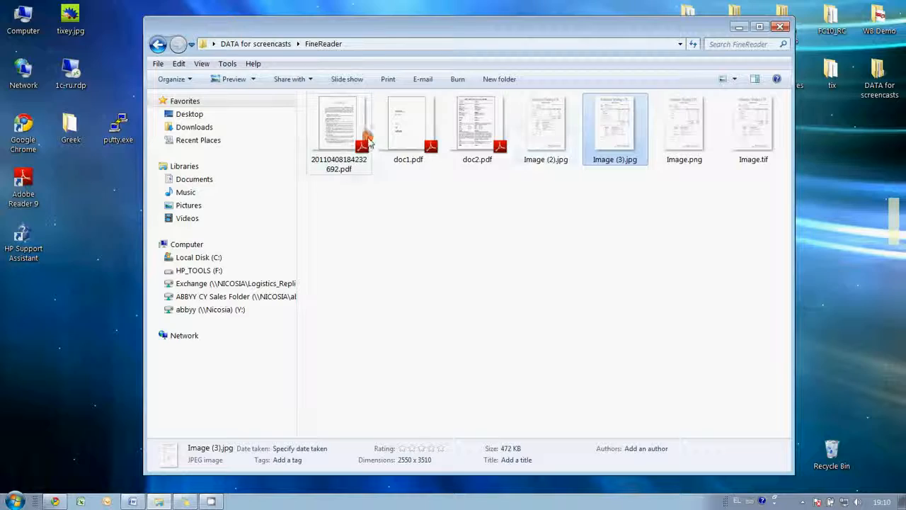
Open doc2.pdf, look through the scanned contract, try selecting and searching its text, and close the document.
double_click(468, 136)
scroll(437, 177, down, 15)
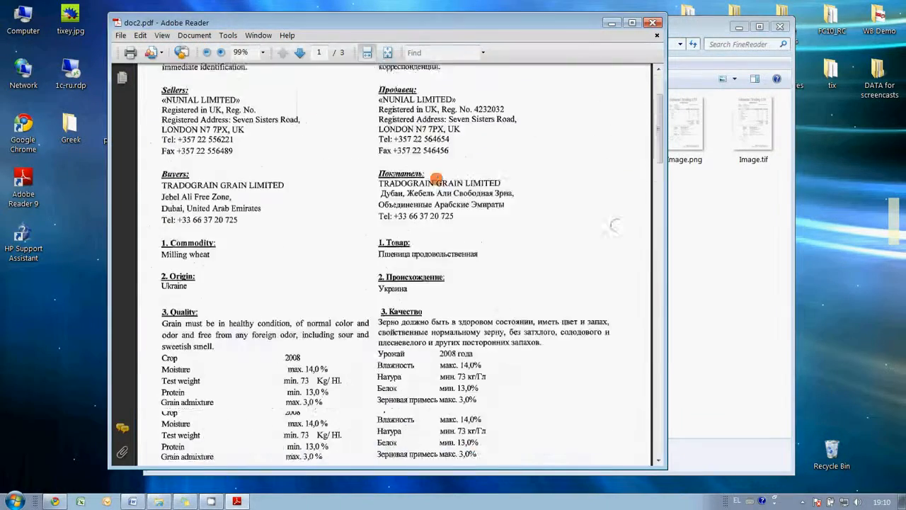
scroll(437, 175, down, 3)
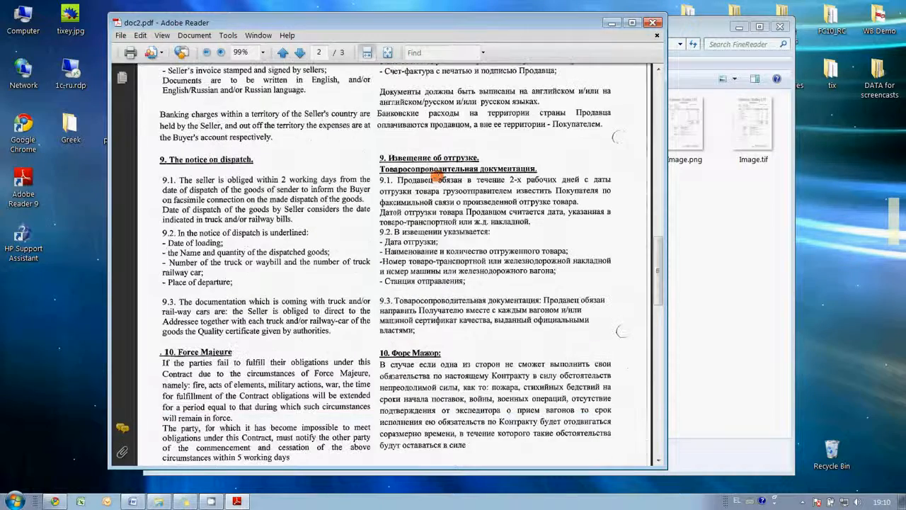
drag(274, 171, 375, 252)
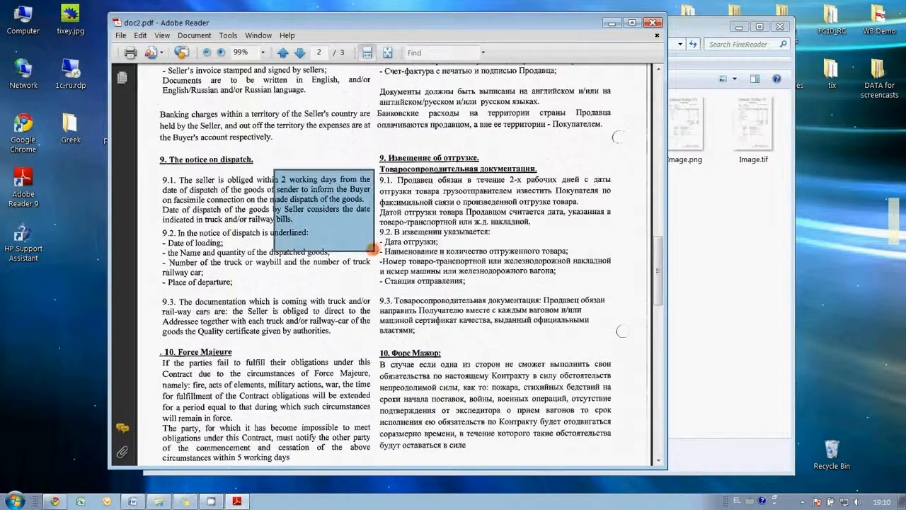
click(433, 51)
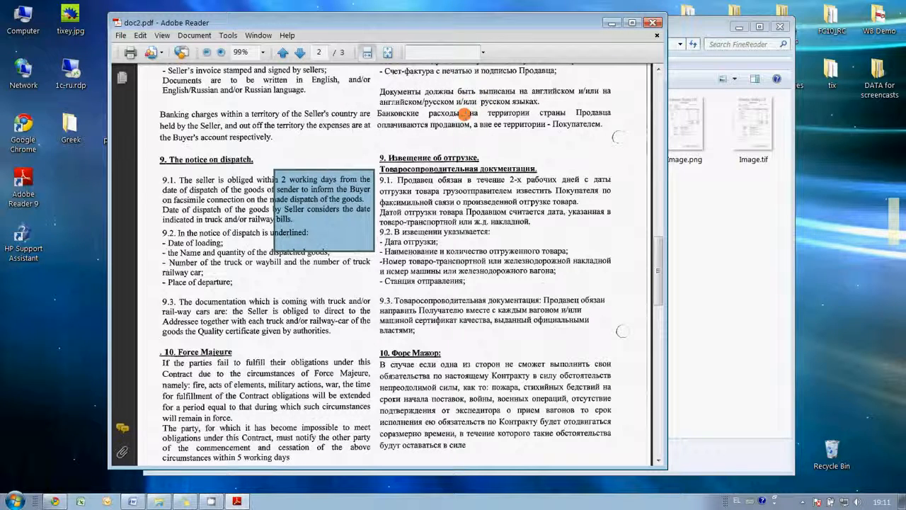
click(653, 24)
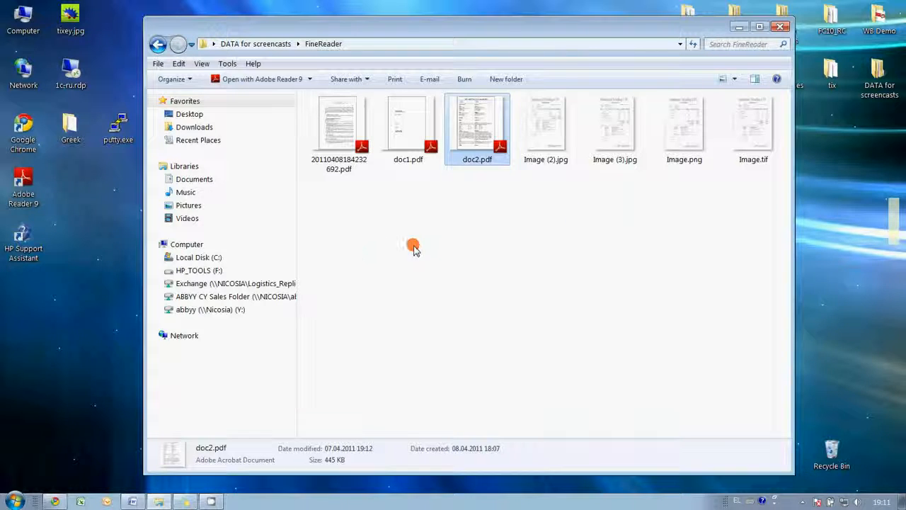
Launch ABBYY FineReader 10.
click(15, 501)
click(36, 449)
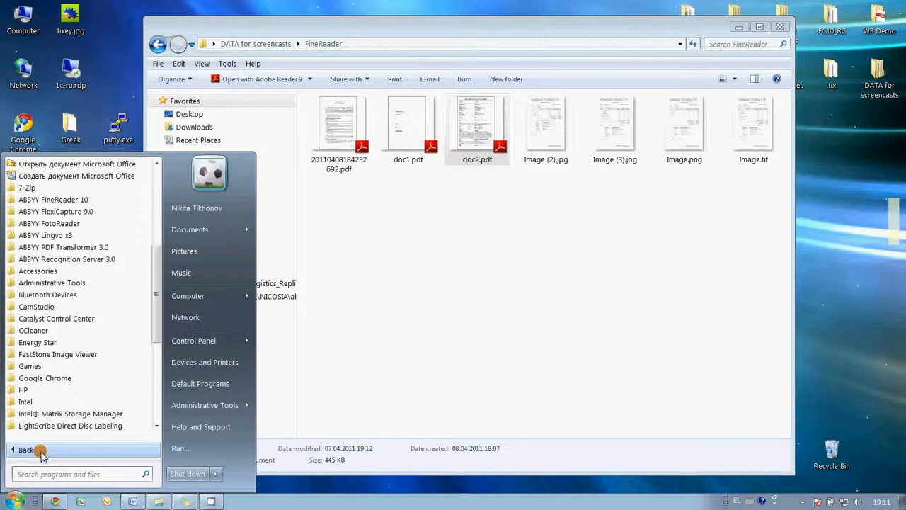
click(81, 200)
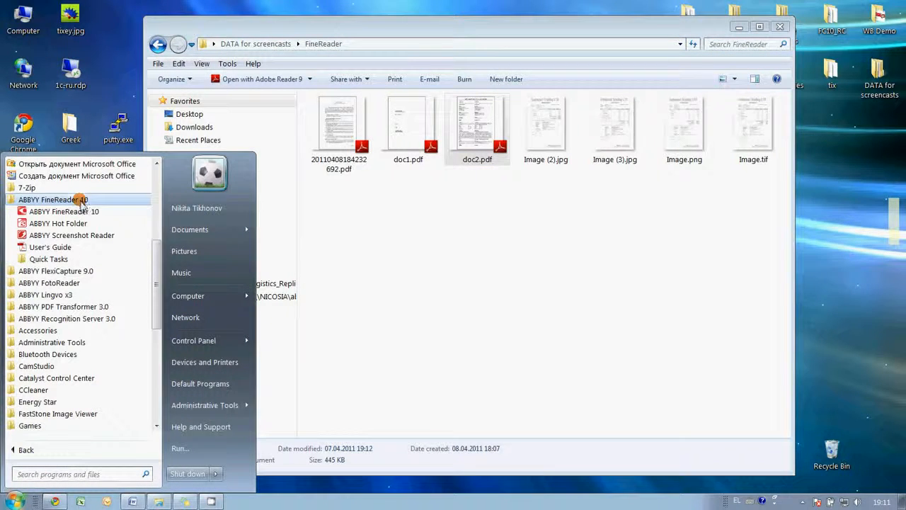
click(82, 214)
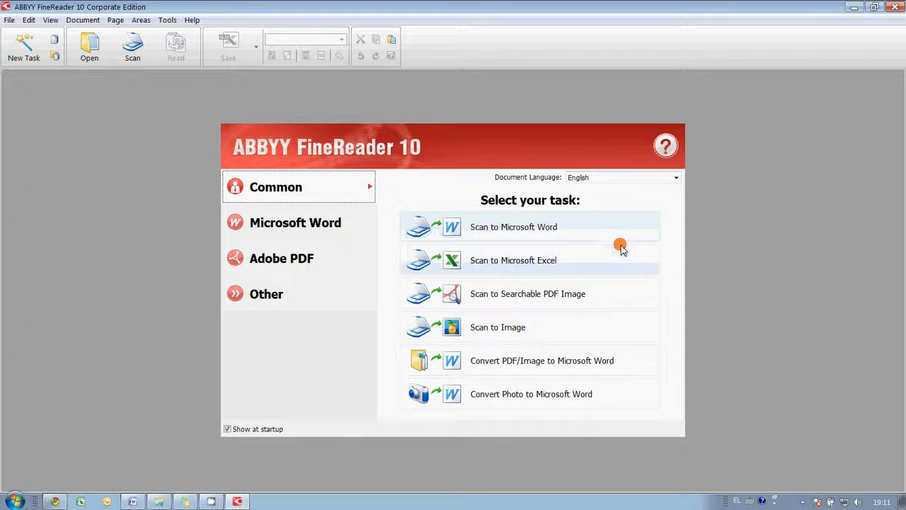
Scan one A4 page at 300 dpi in grayscale with image preprocessing enabled, and close the scanning dialog.
click(133, 49)
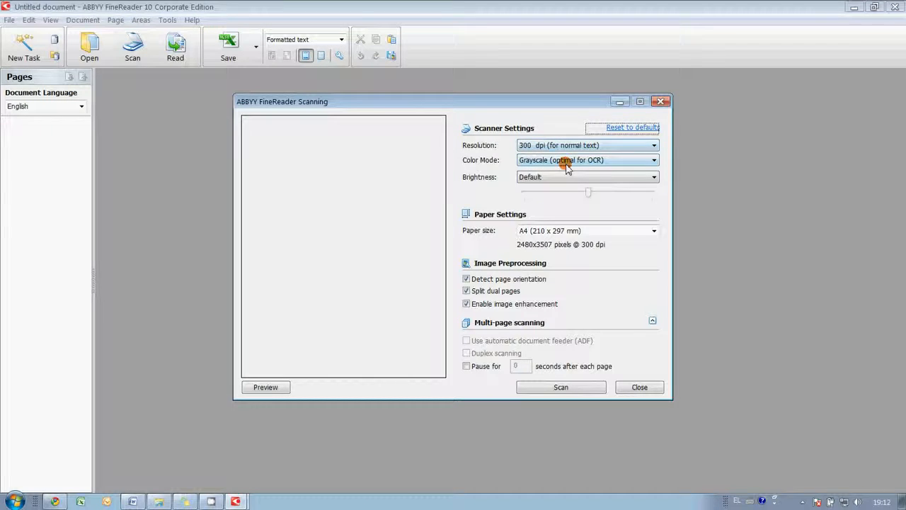
click(561, 388)
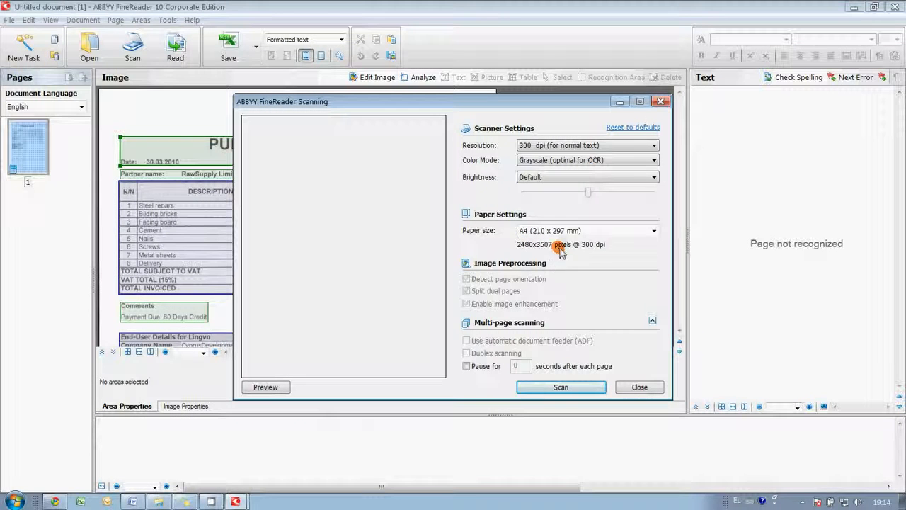
click(640, 388)
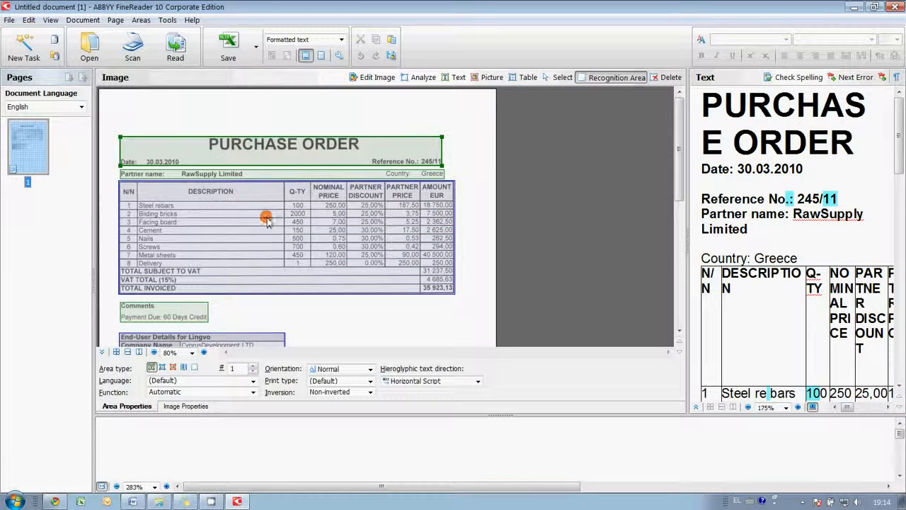
Examine the detected text and table areas across the scanned purchase order.
scroll(273, 215, down, 4)
scroll(276, 218, up, 2)
scroll(276, 218, up, 2)
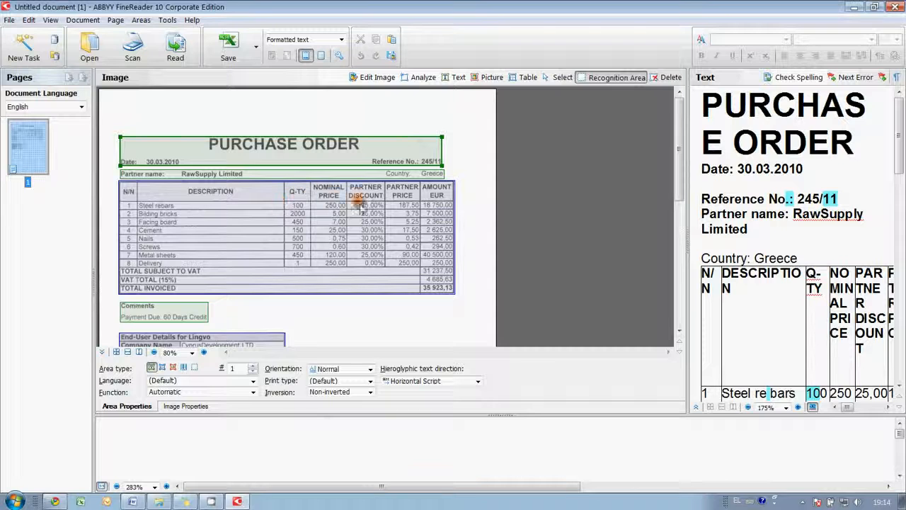
scroll(420, 211, down, 3)
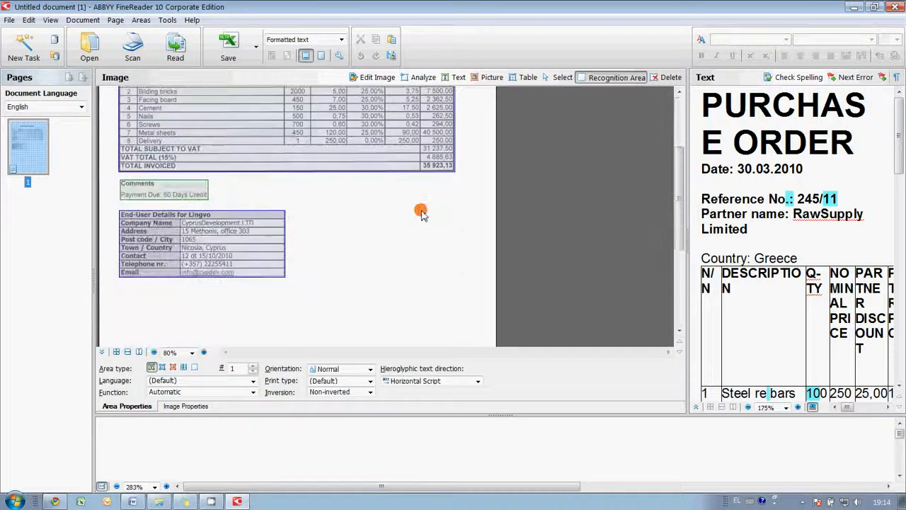
scroll(403, 203, up, 3)
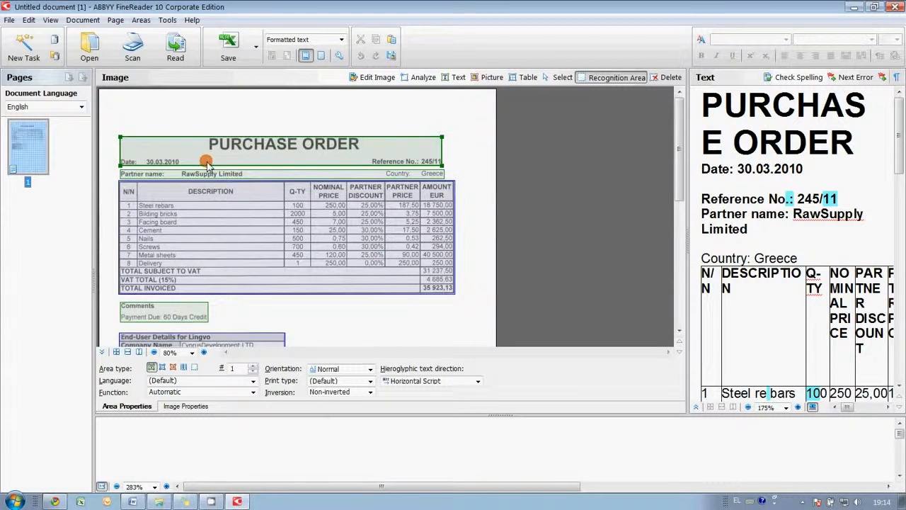
scroll(188, 315, down, 1)
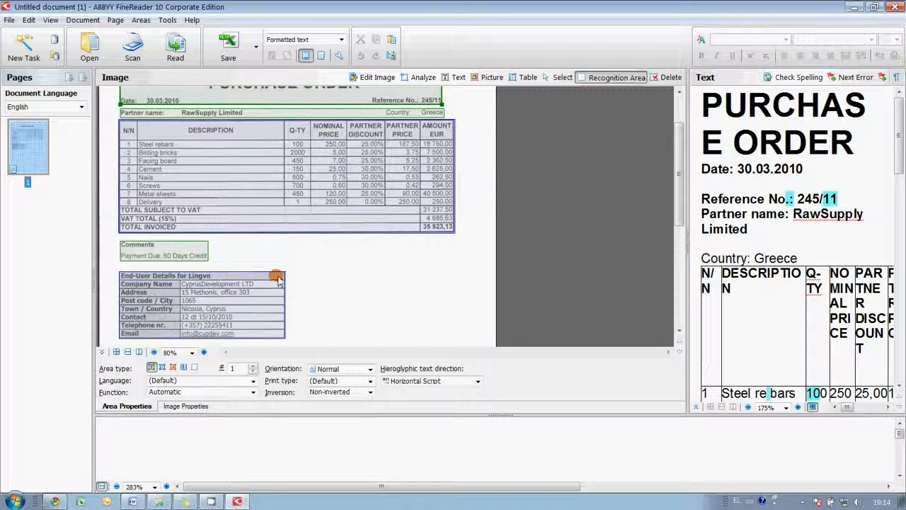
scroll(301, 278, up, 1)
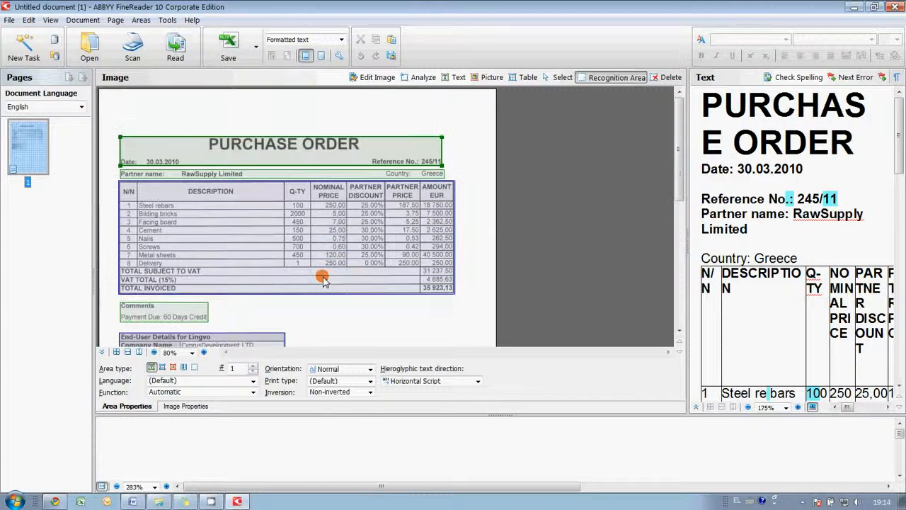
Enclose the purchase order's header lines above the items table in one recognition area and delete that area.
click(114, 126)
click(457, 181)
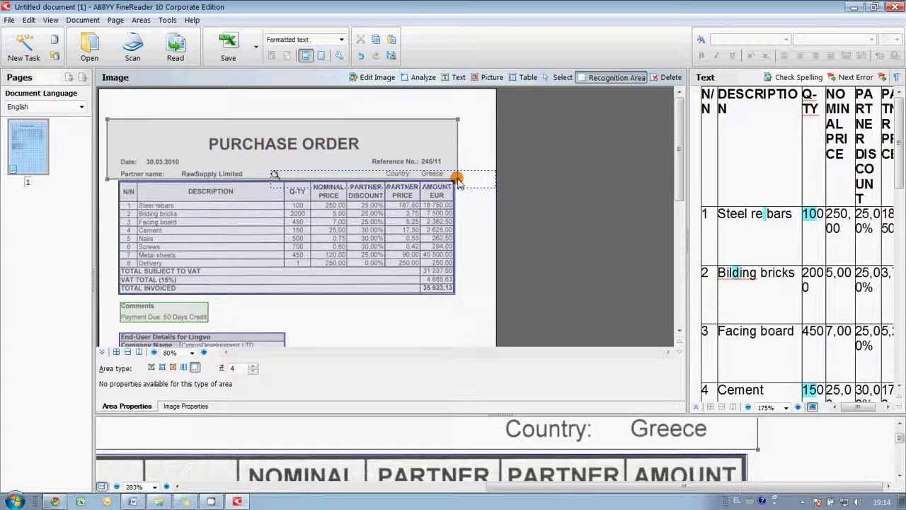
key(Delete)
Enclose the comments block and the end-user details table in one recognition area and delete that area.
scroll(458, 181, up, 2)
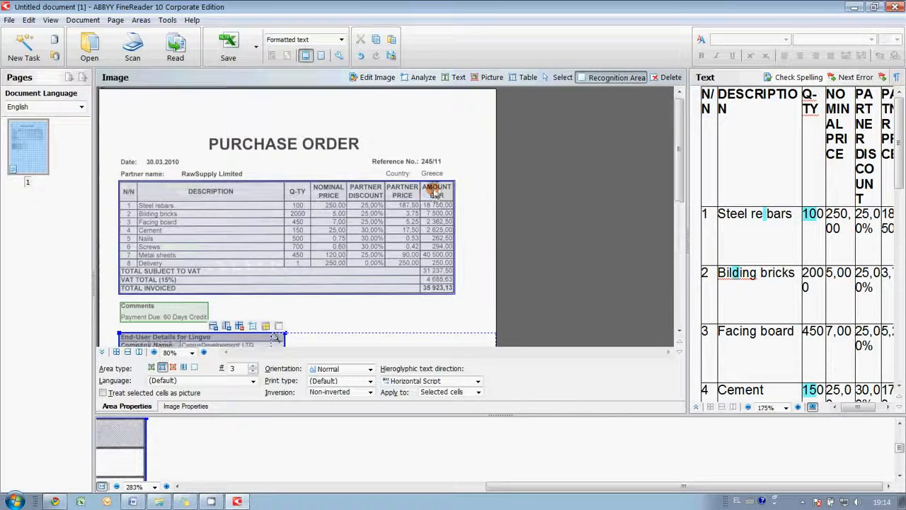
scroll(162, 302, down, 2)
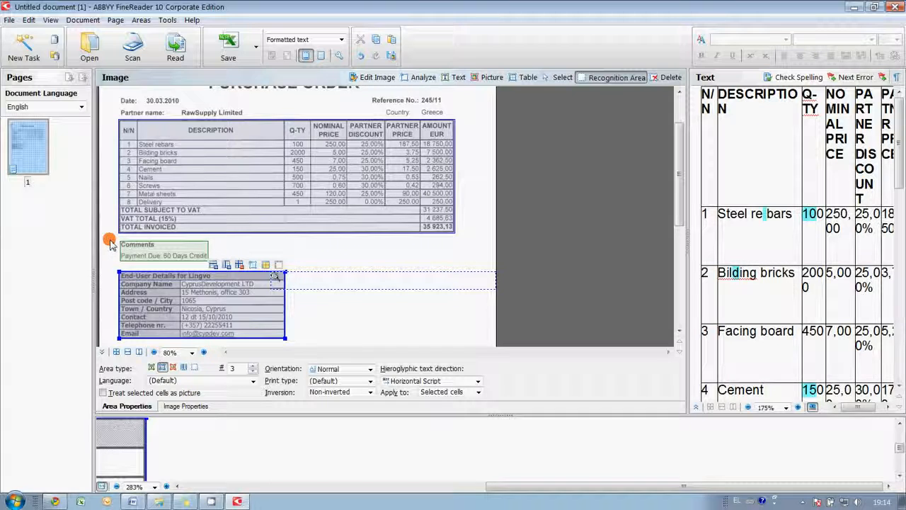
drag(108, 179, 316, 286)
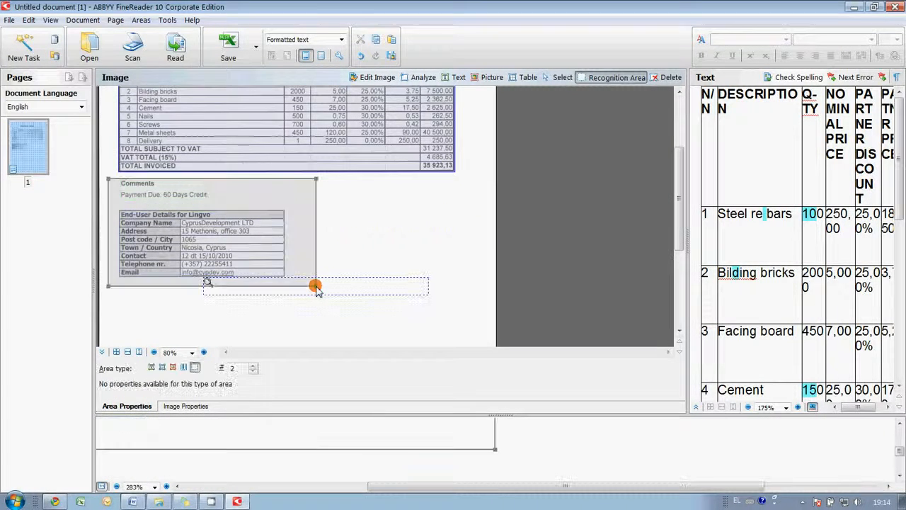
key(Delete)
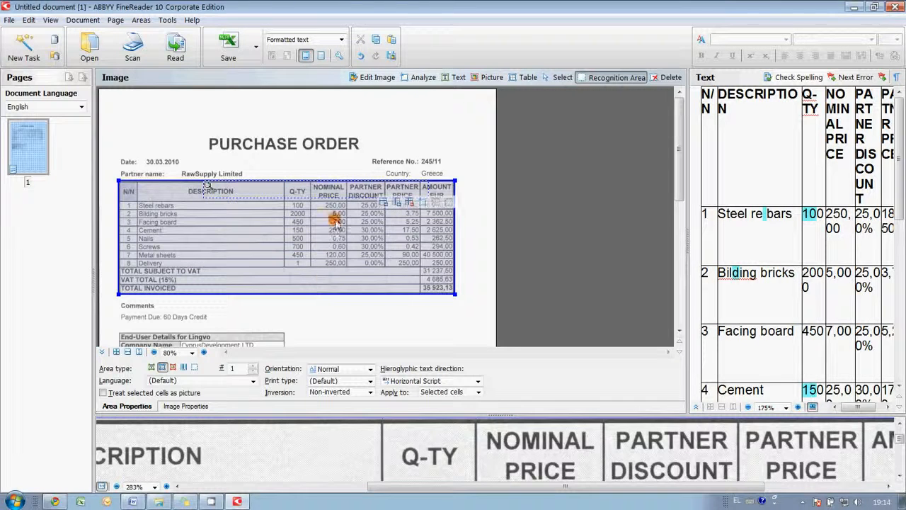
Select the remaining items table area and set its area type to Table.
click(247, 195)
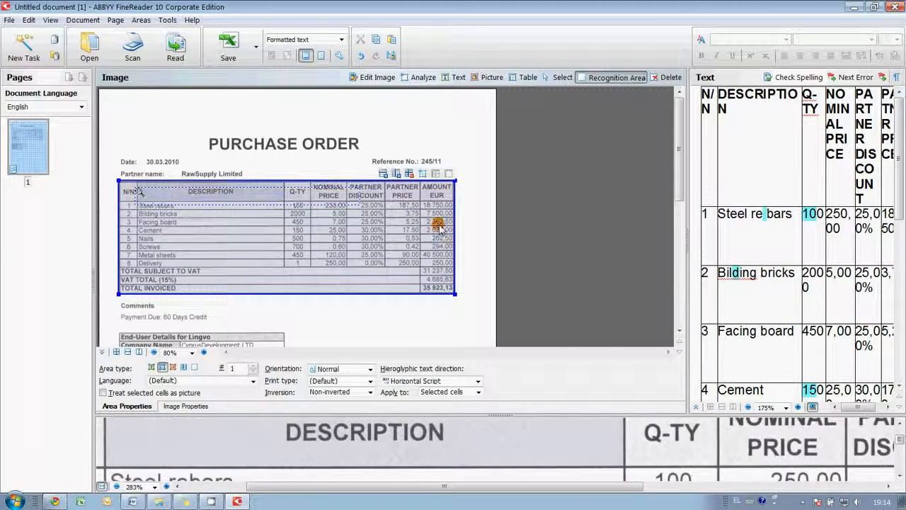
right_click(272, 220)
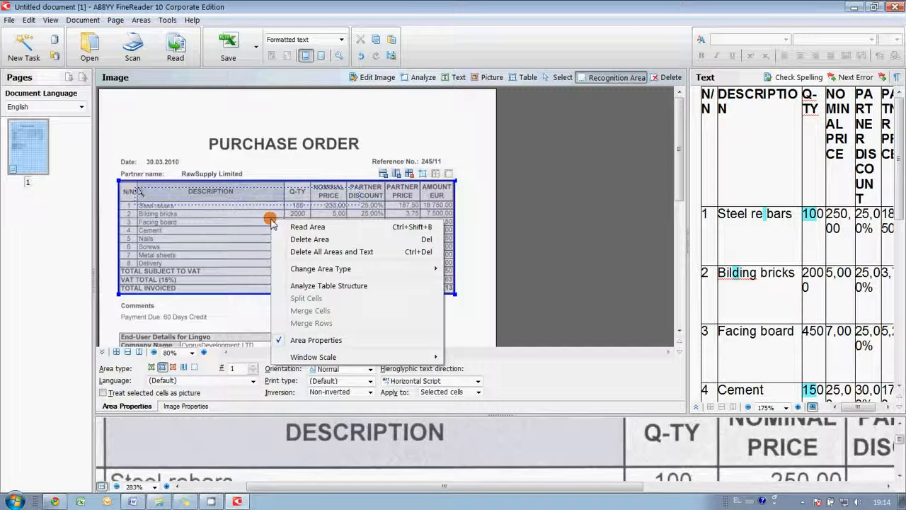
mouse_move(320, 269)
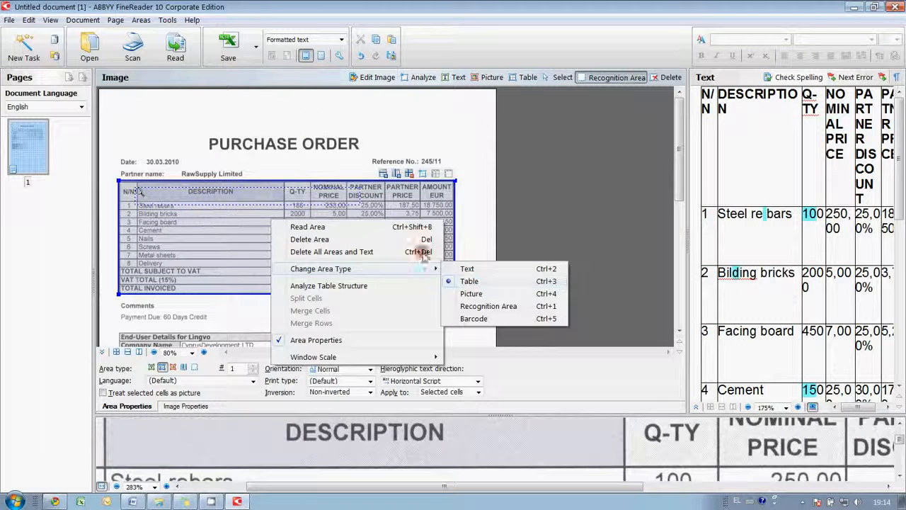
click(452, 280)
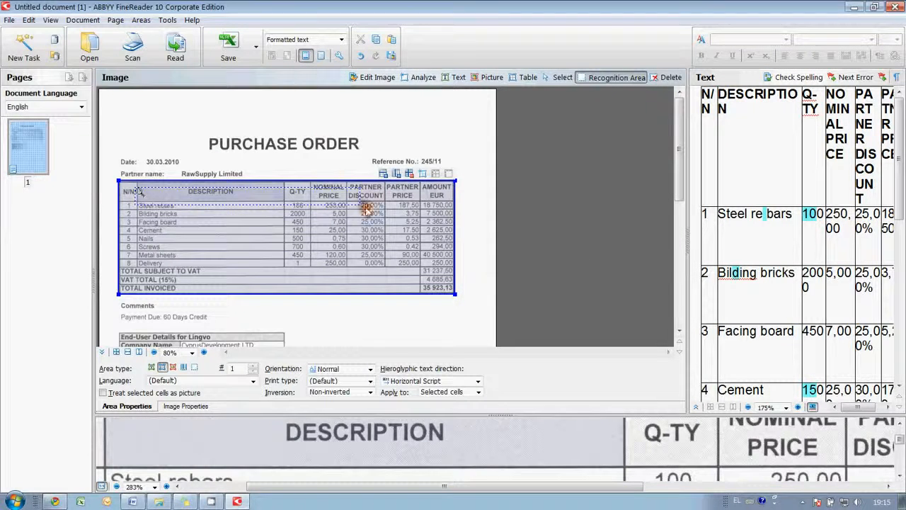
Save all pages to the Desktop as the Excel 2007 document Untitled.FR10.xlsx, opening it after saving.
click(228, 54)
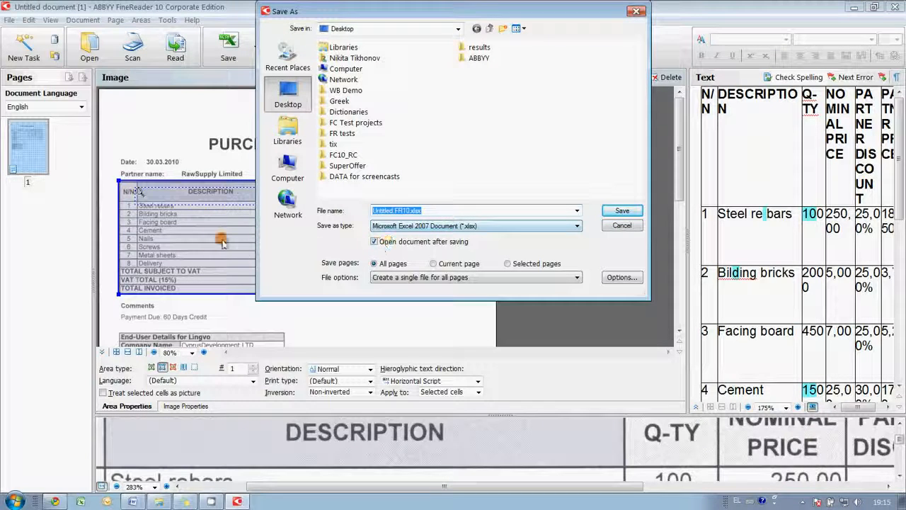
click(621, 213)
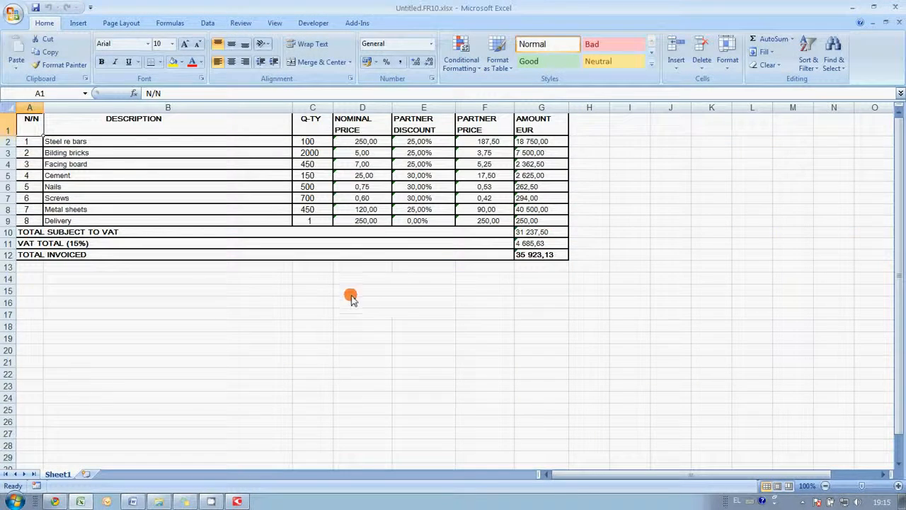
Autofit the Description column in the exported workbook, review the table, and close Excel without saving the changes.
double_click(291, 107)
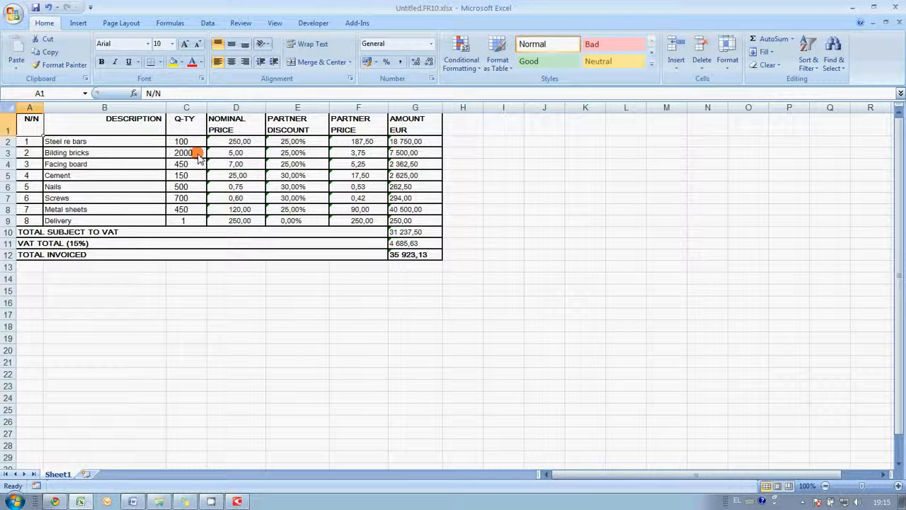
scroll(238, 220, down, 2)
scroll(239, 224, up, 2)
click(898, 23)
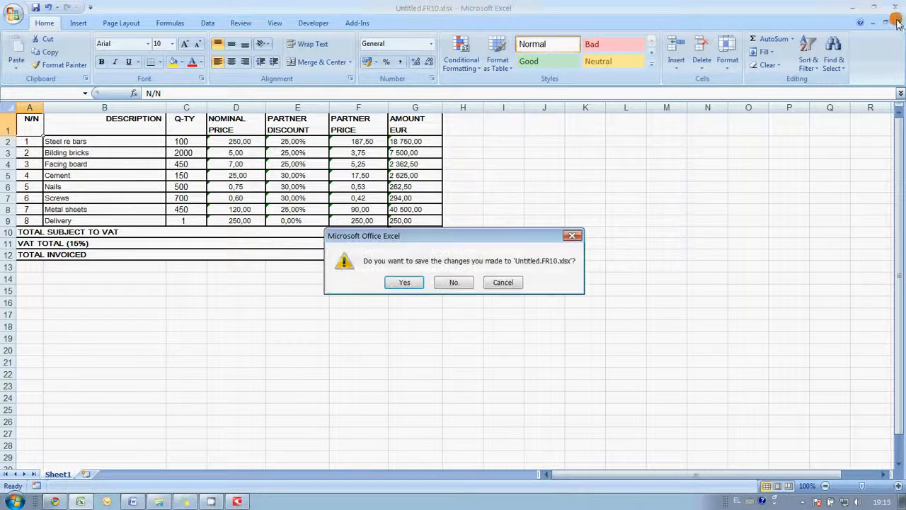
click(462, 285)
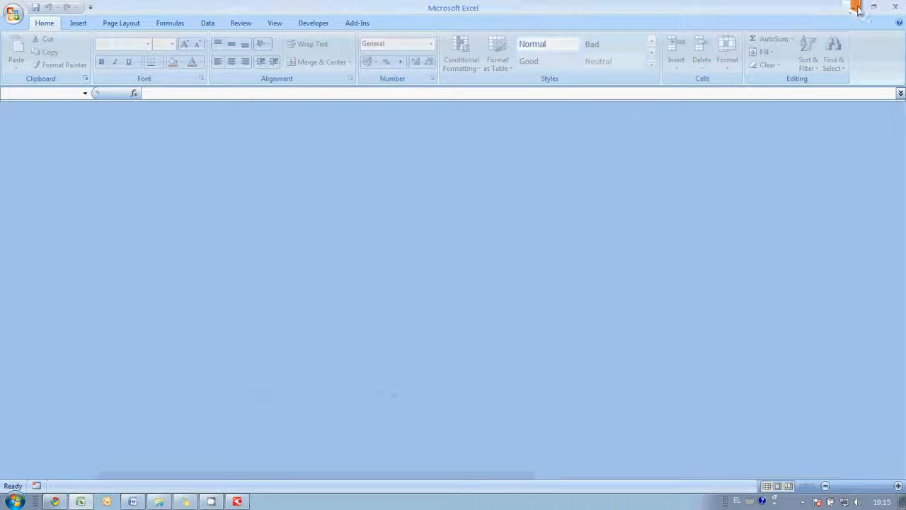
click(891, 6)
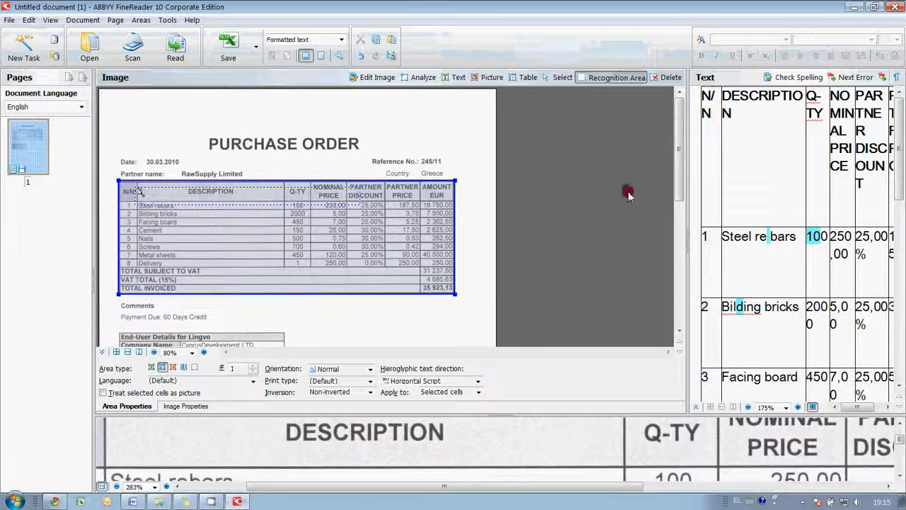
Look over the source files in the FineReader folder and the automated tasks in the Automation Manager, closing both.
click(161, 502)
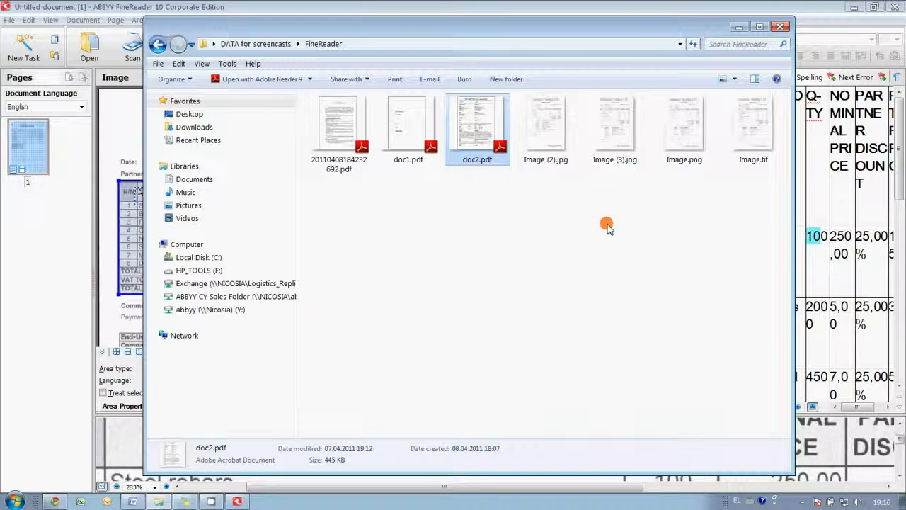
click(738, 30)
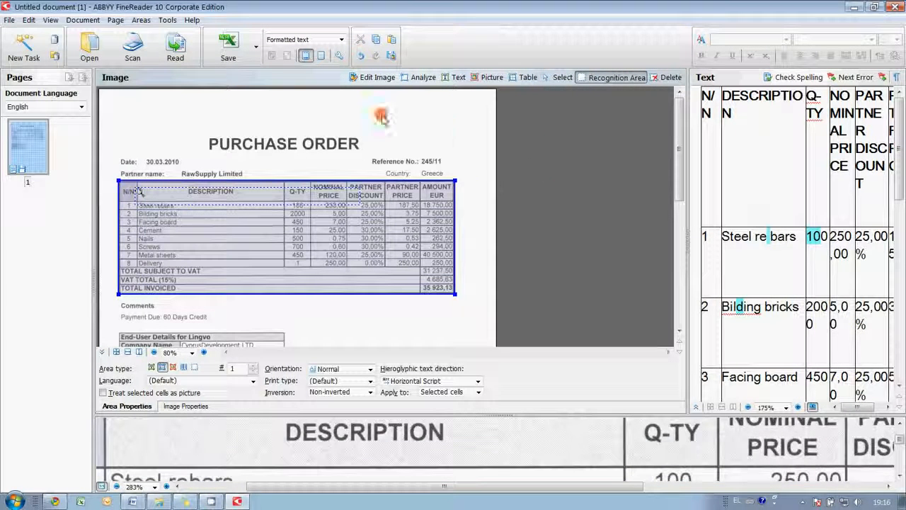
click(168, 19)
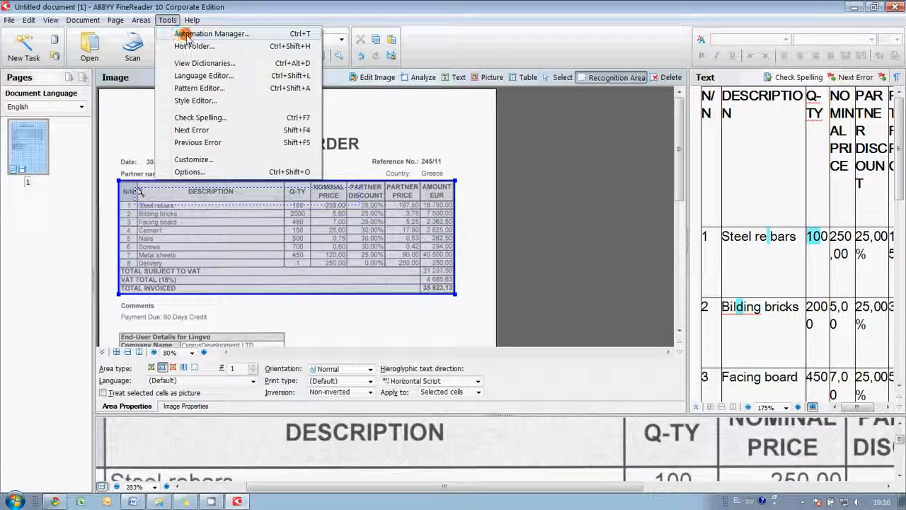
click(182, 34)
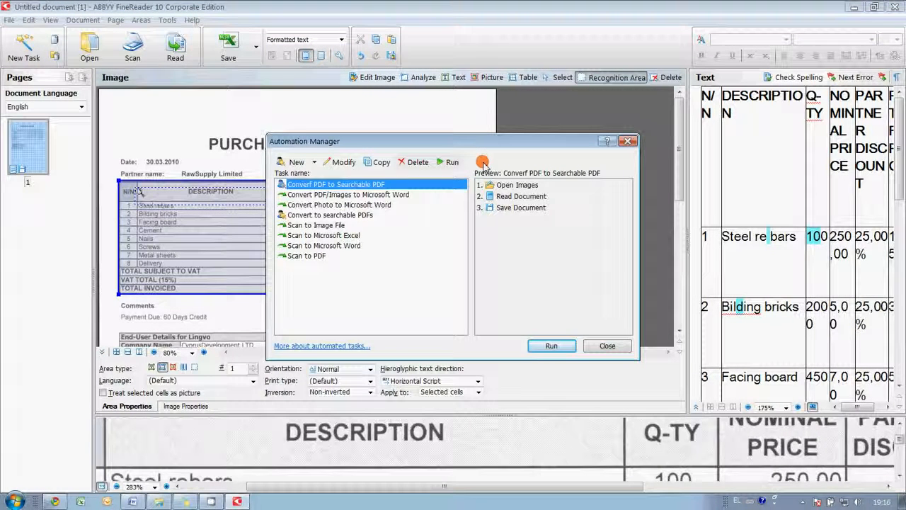
click(626, 144)
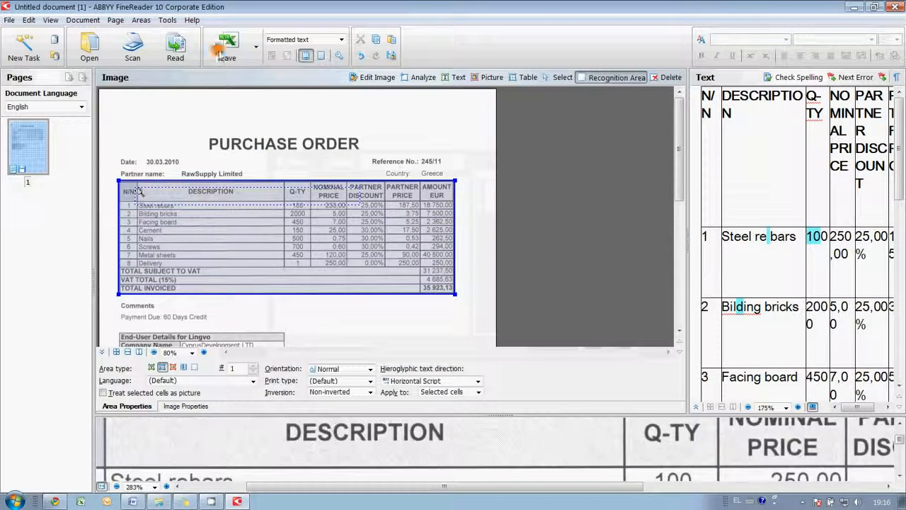
Create a new automated task named "conversion to s pdfs" in the Automation Manager.
click(169, 20)
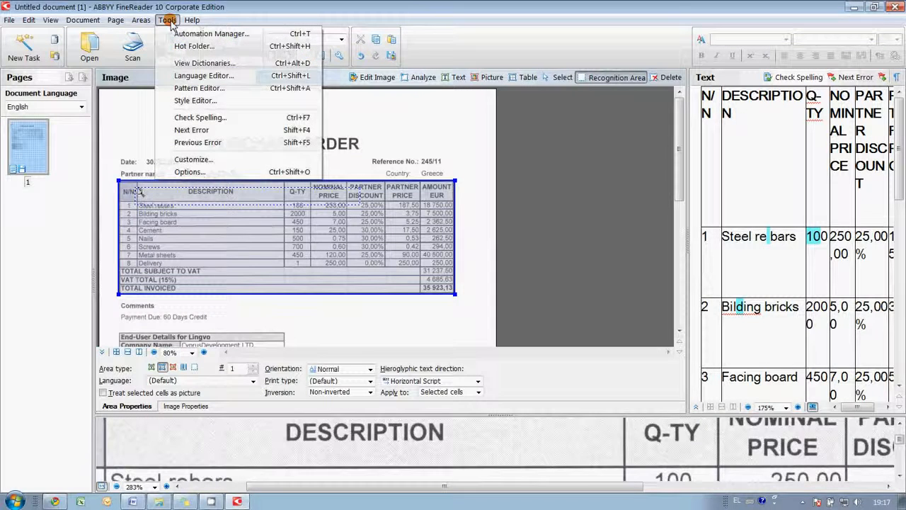
click(201, 34)
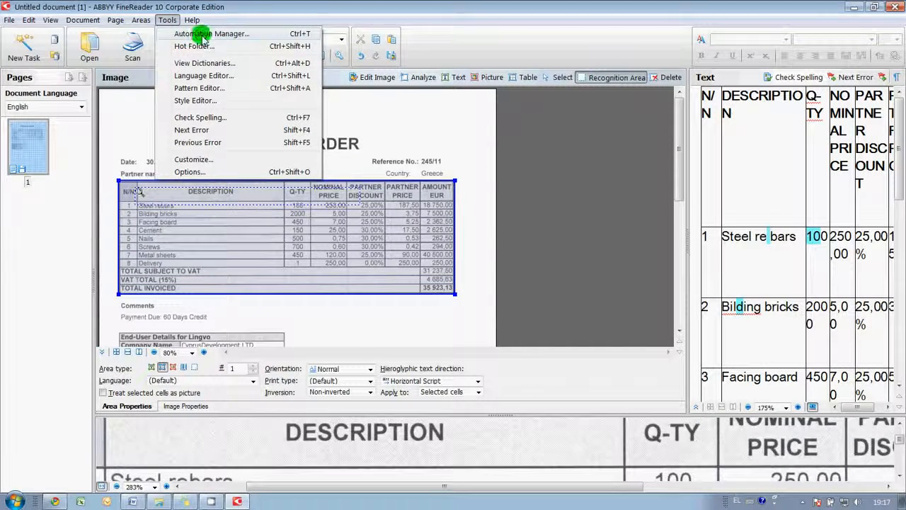
click(297, 162)
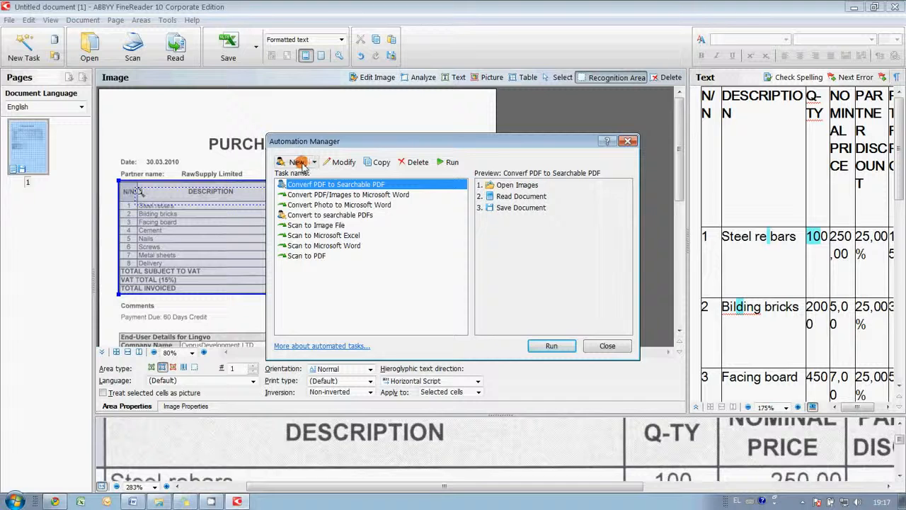
click(297, 163)
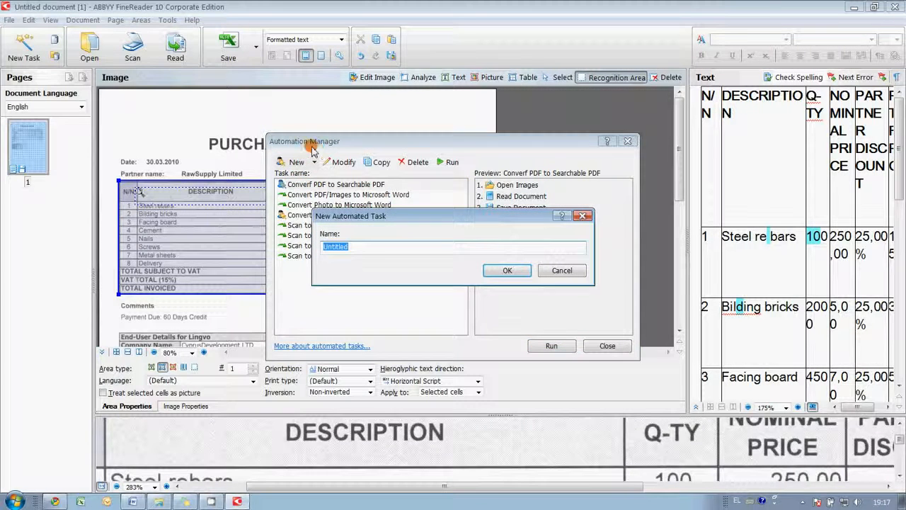
text(conversion to s pdfs)
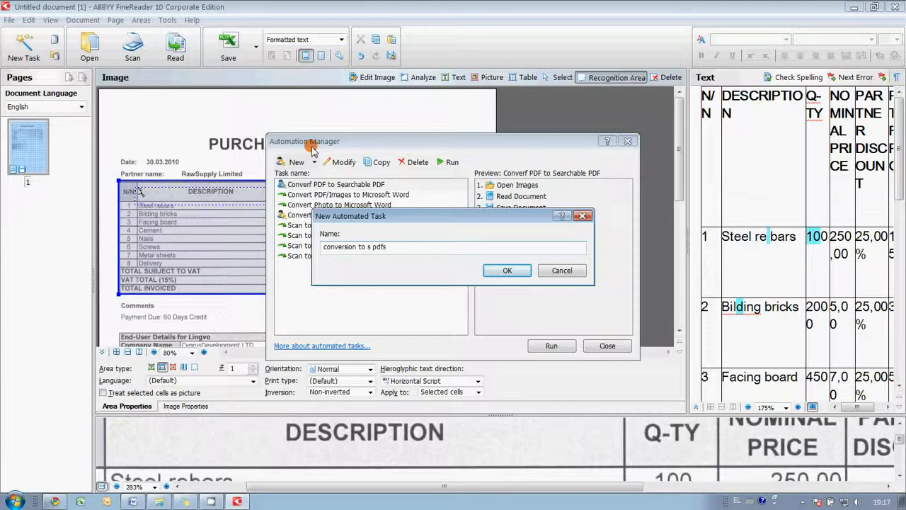
click(499, 269)
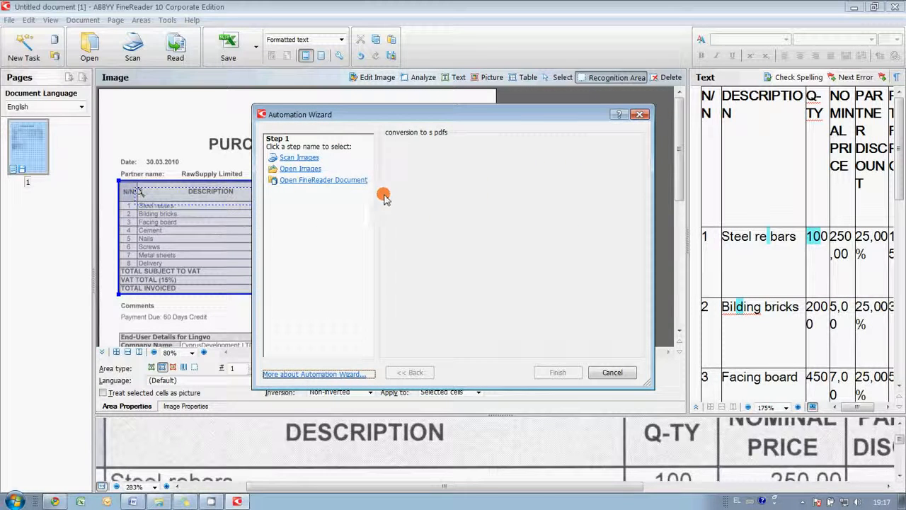
Add an Open Images step that processes images from the FineReader folder inside DATA for screencasts.
click(305, 170)
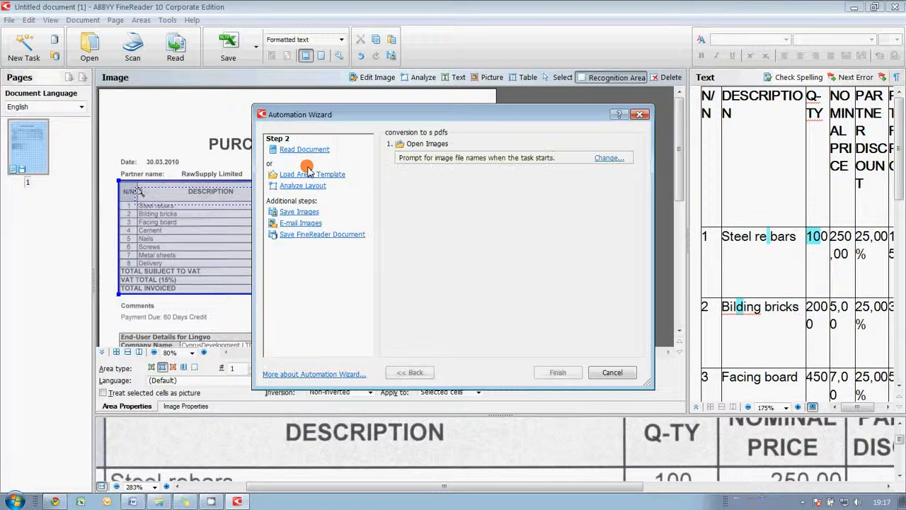
click(609, 158)
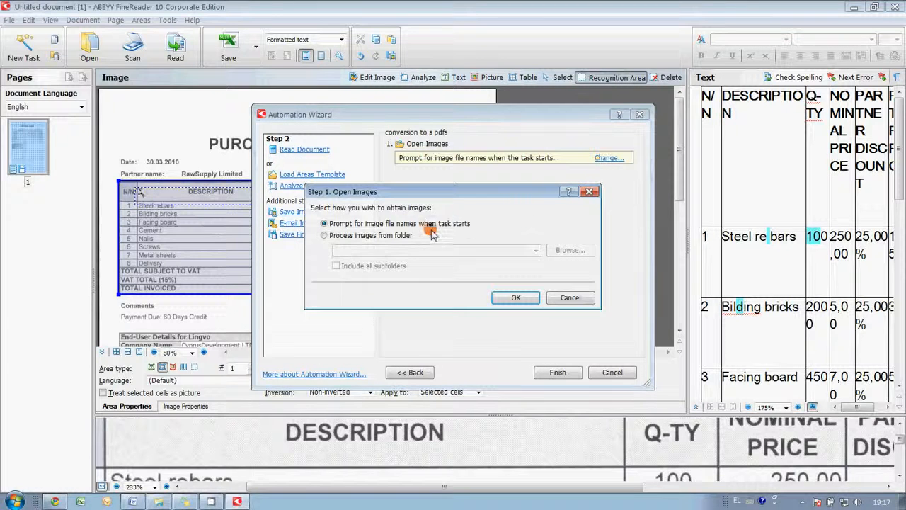
click(360, 236)
click(572, 250)
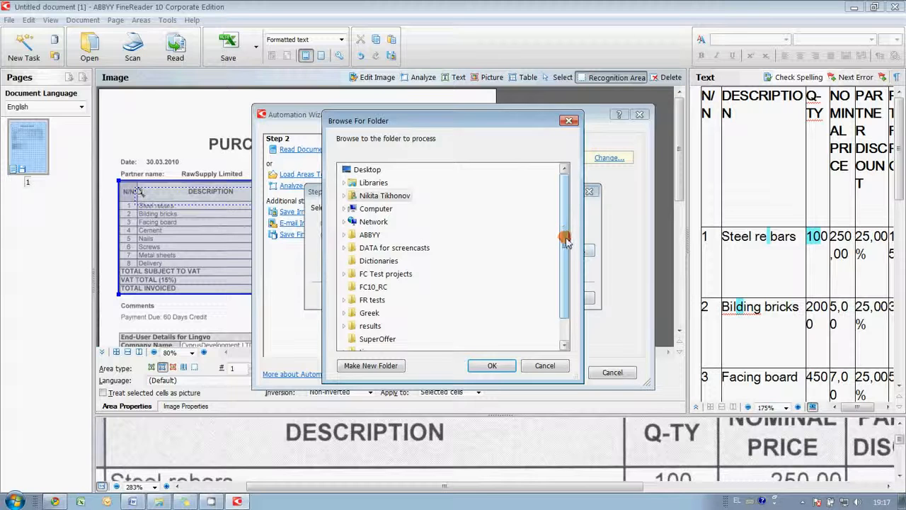
drag(566, 240, 568, 262)
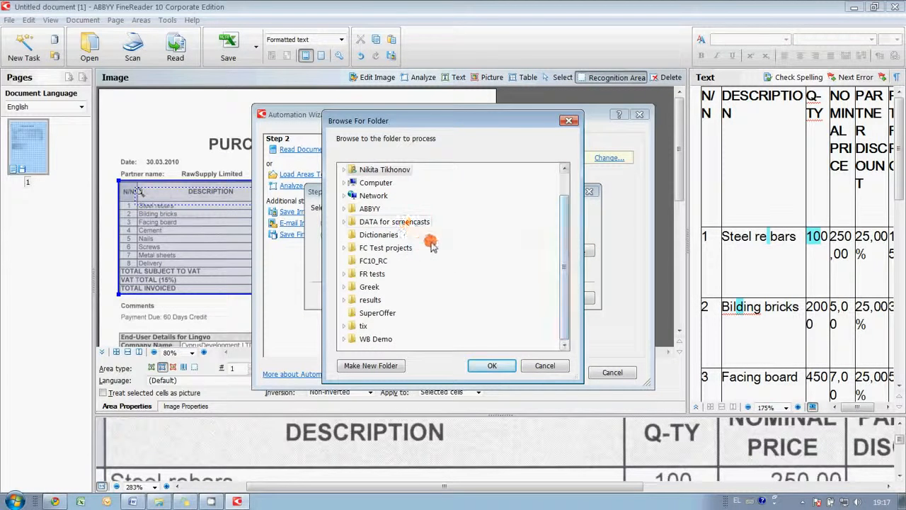
click(386, 221)
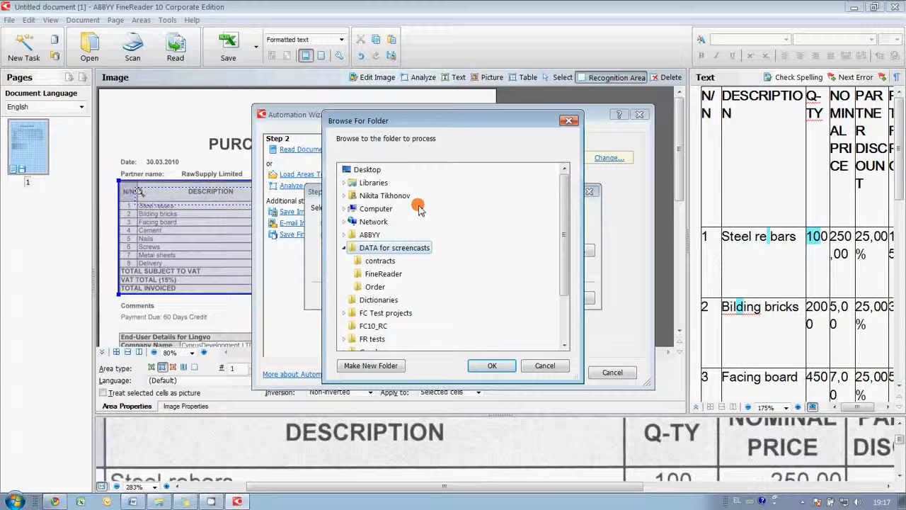
click(384, 274)
click(492, 366)
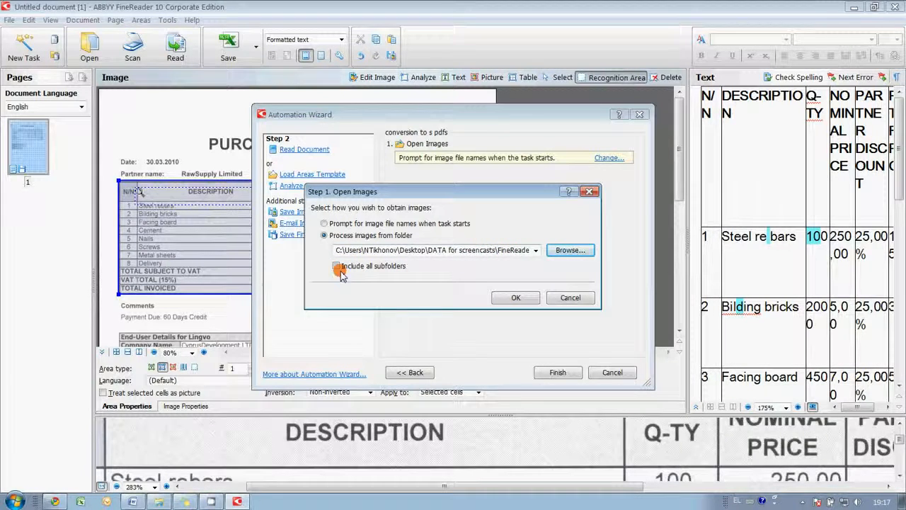
click(517, 298)
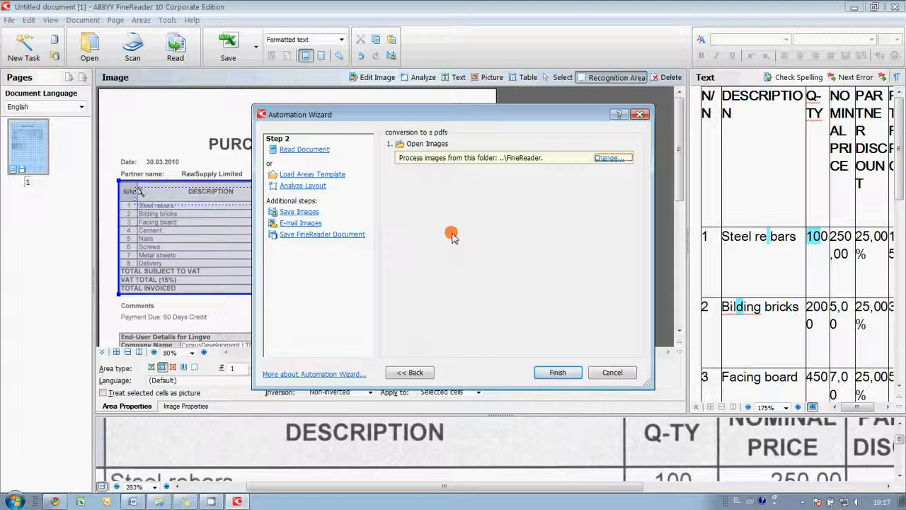
Add a Read Document step and a Save Document step to the automated task.
click(310, 150)
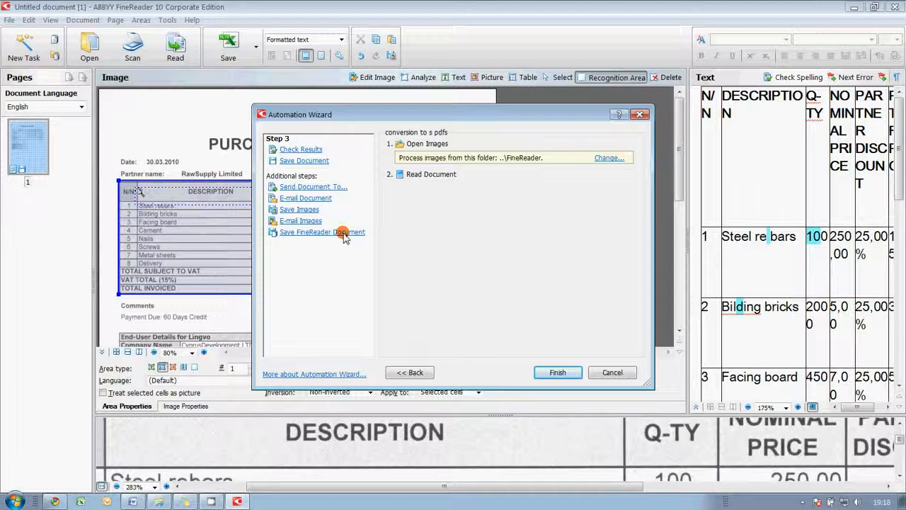
click(333, 188)
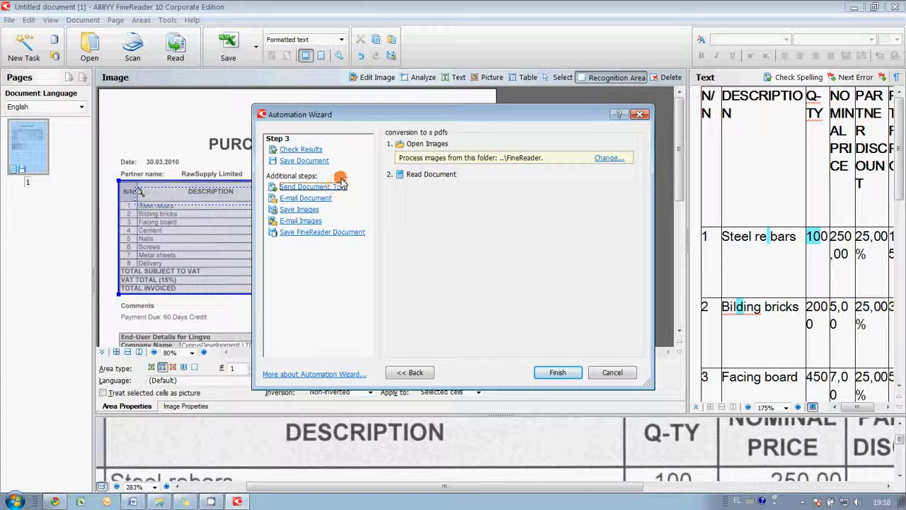
click(304, 160)
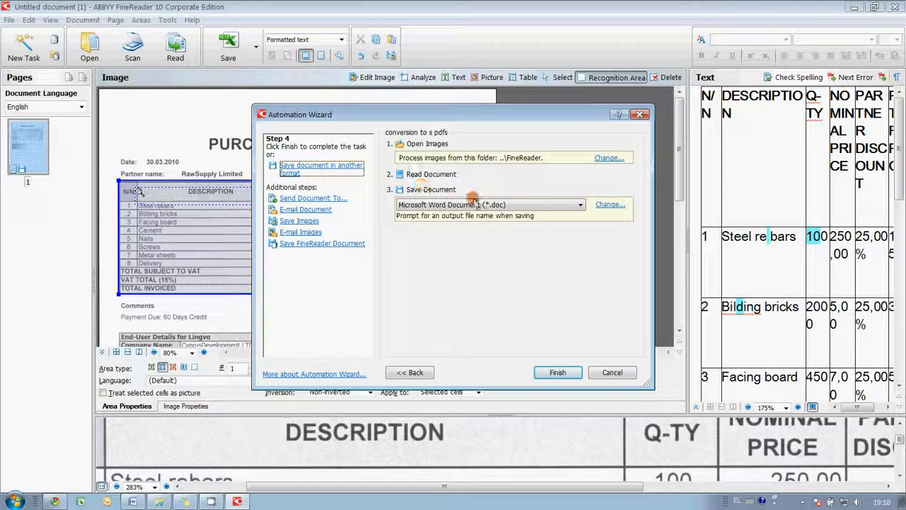
Make the Save Document step save to a specified location, using a new "searchable docs" folder inside the FineReader folder as output.
click(606, 207)
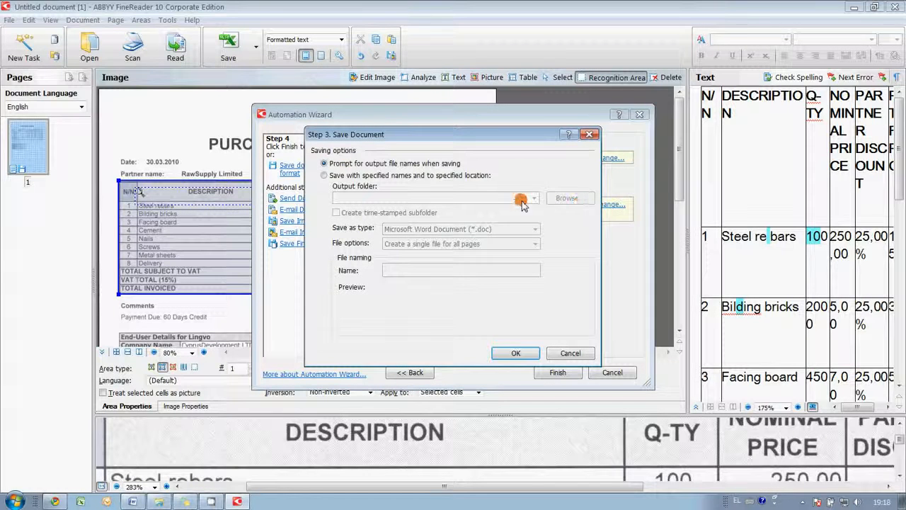
click(348, 176)
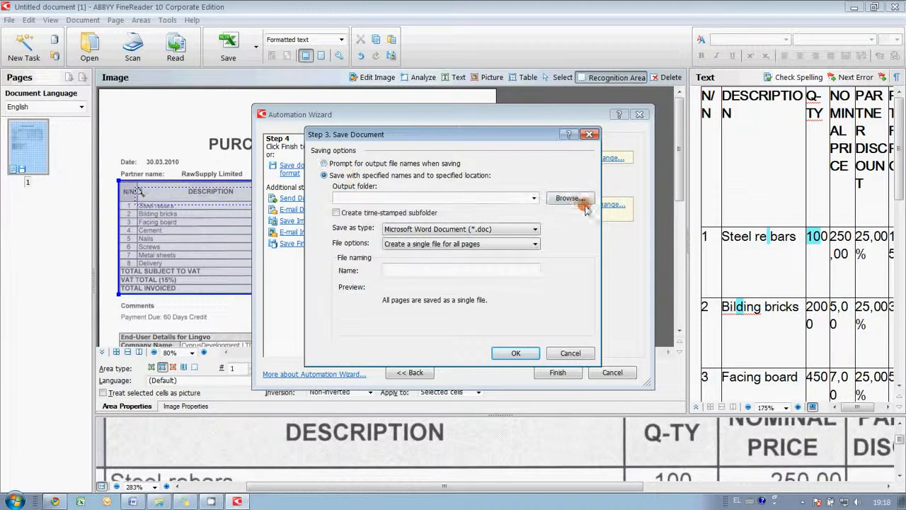
click(568, 198)
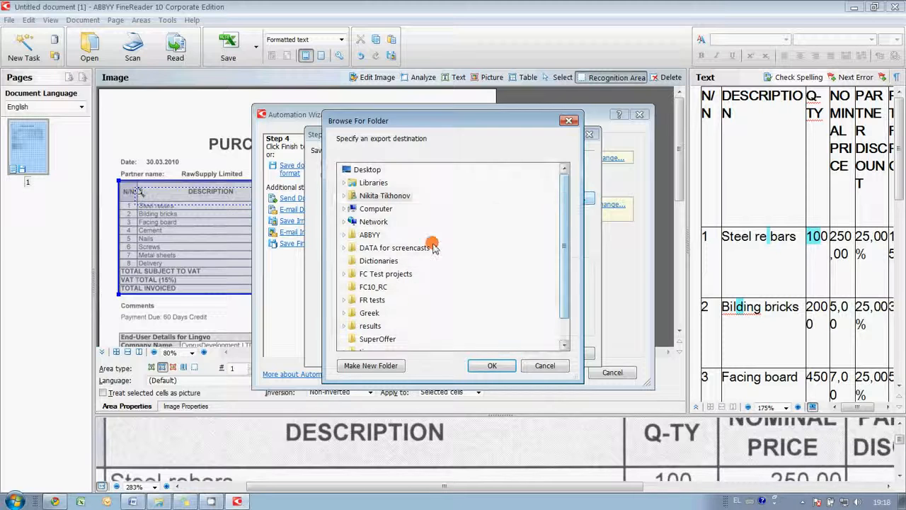
click(344, 248)
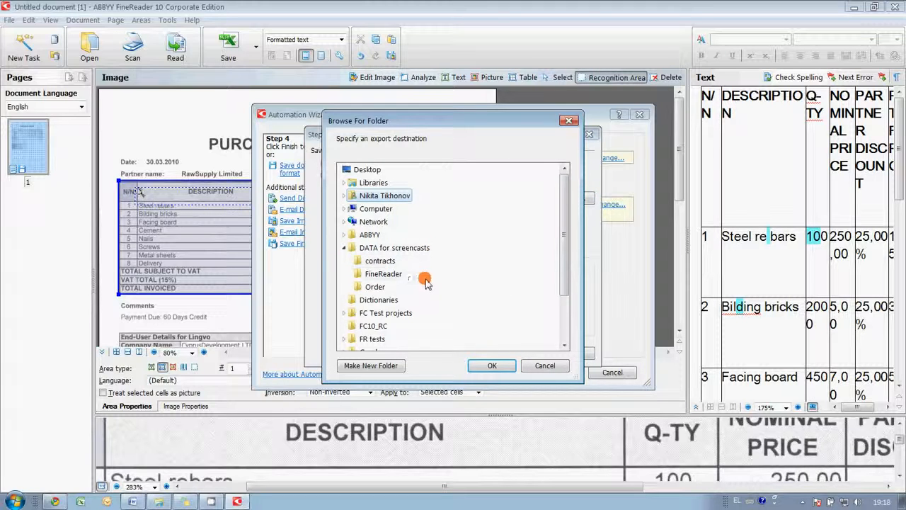
click(383, 273)
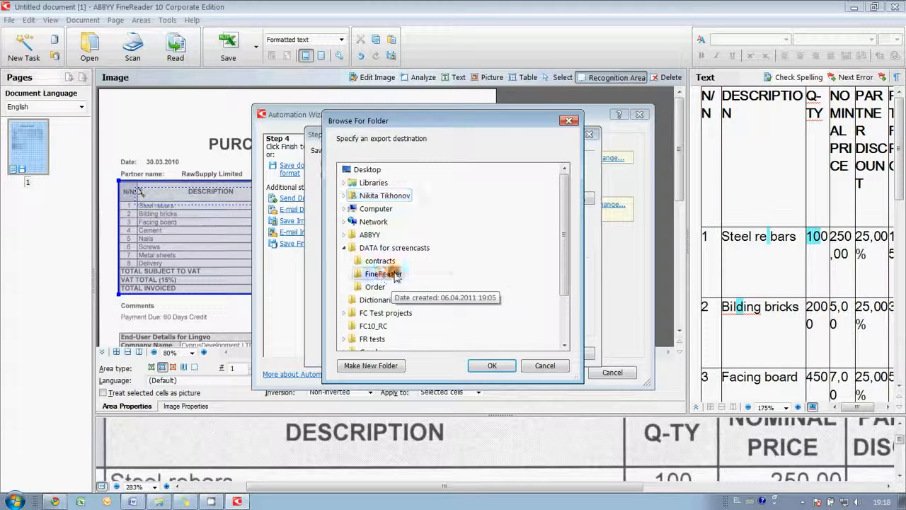
click(402, 364)
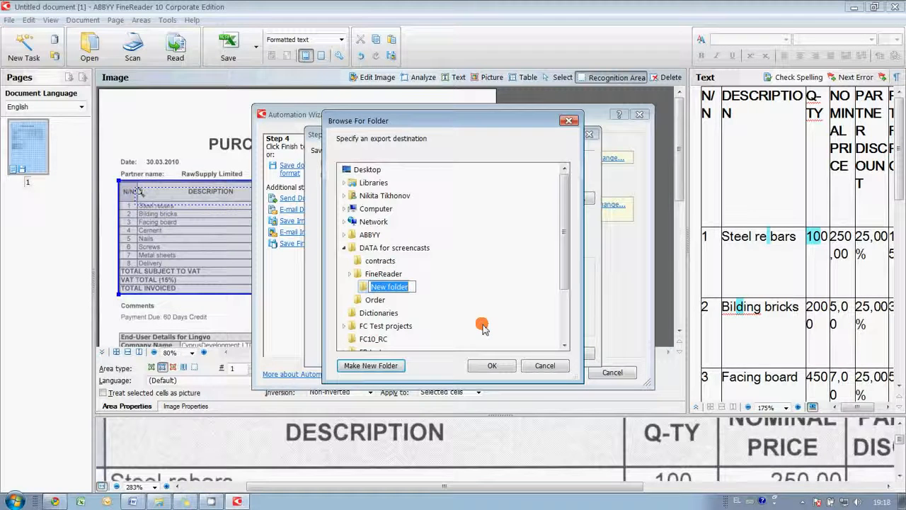
text(sea)
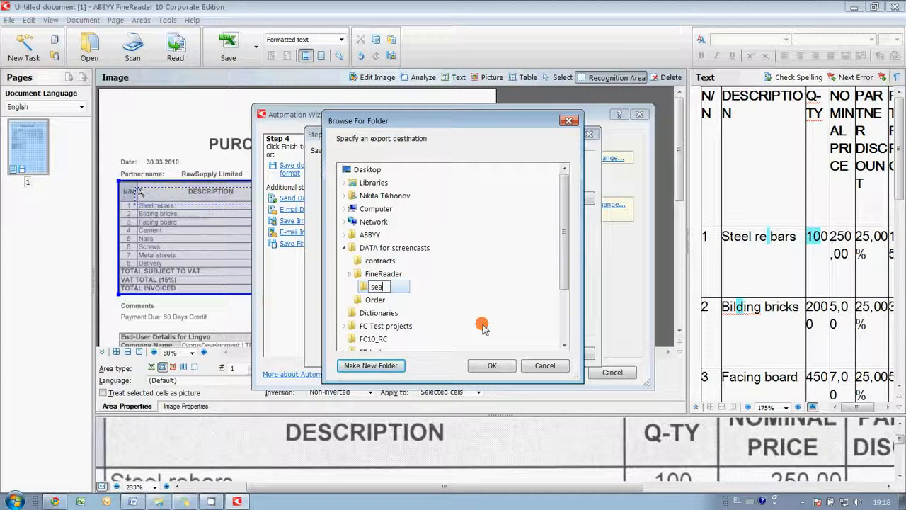
text(rchab)
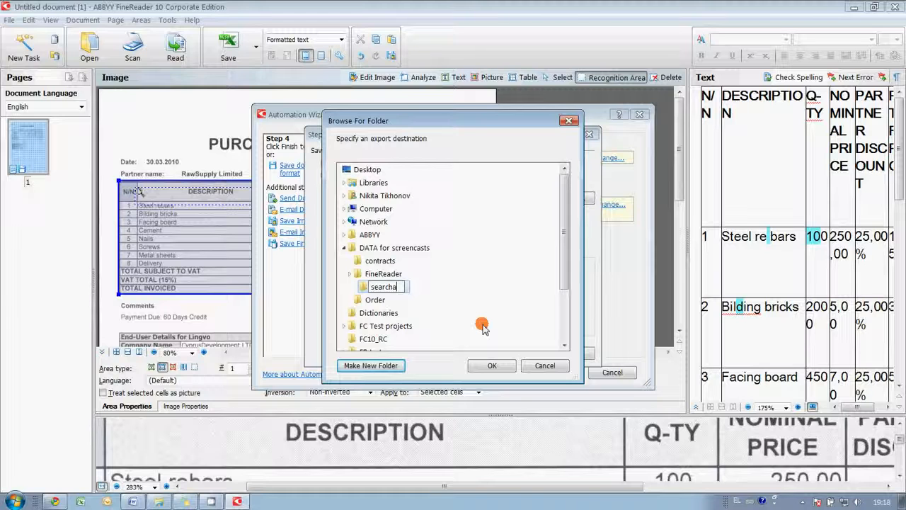
text(docs)
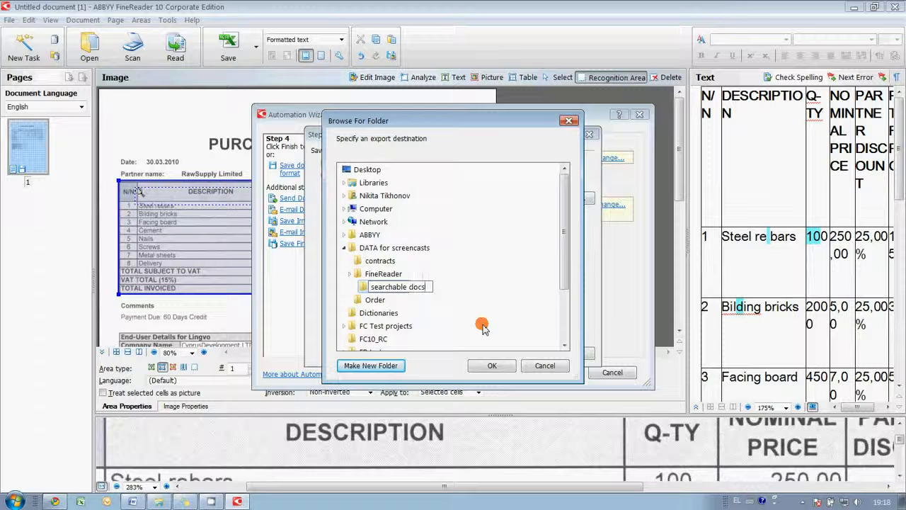
key(Return)
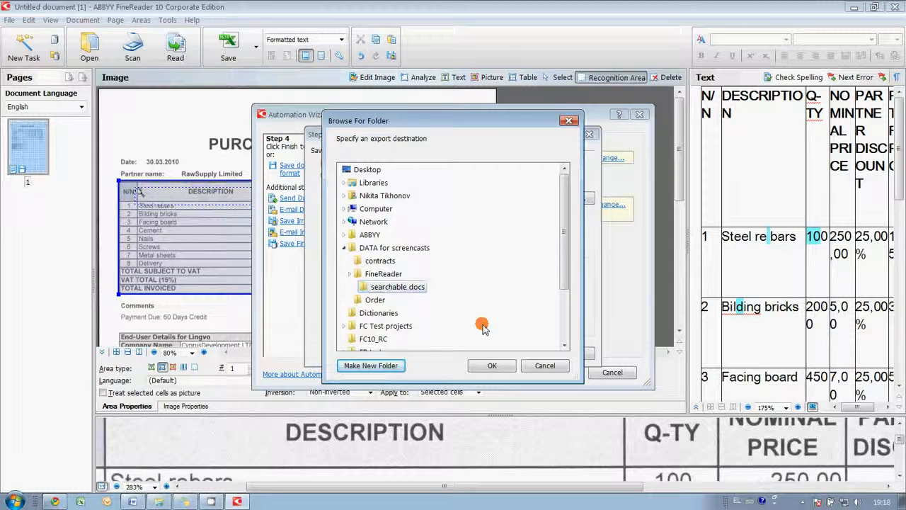
click(493, 365)
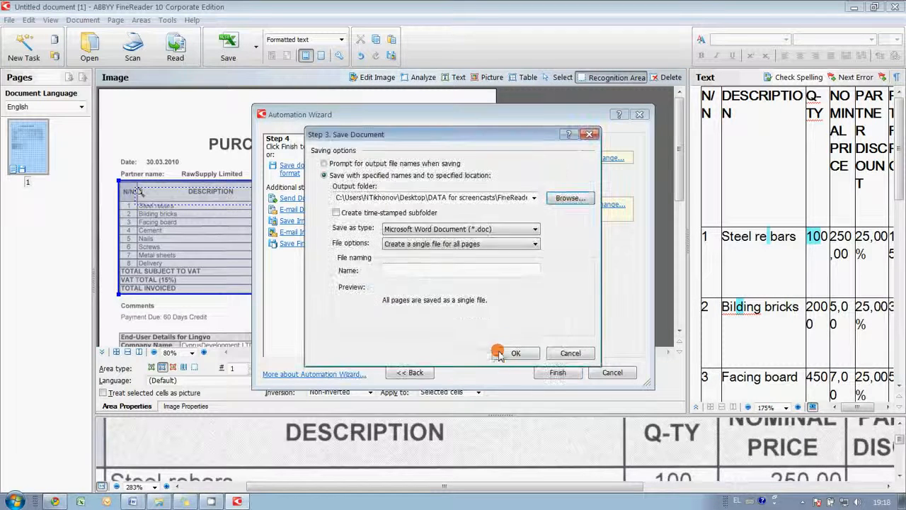
Set the Save Document step to save as PDF Document (*.pdf) with files named as source images, and finish the automated task.
click(504, 229)
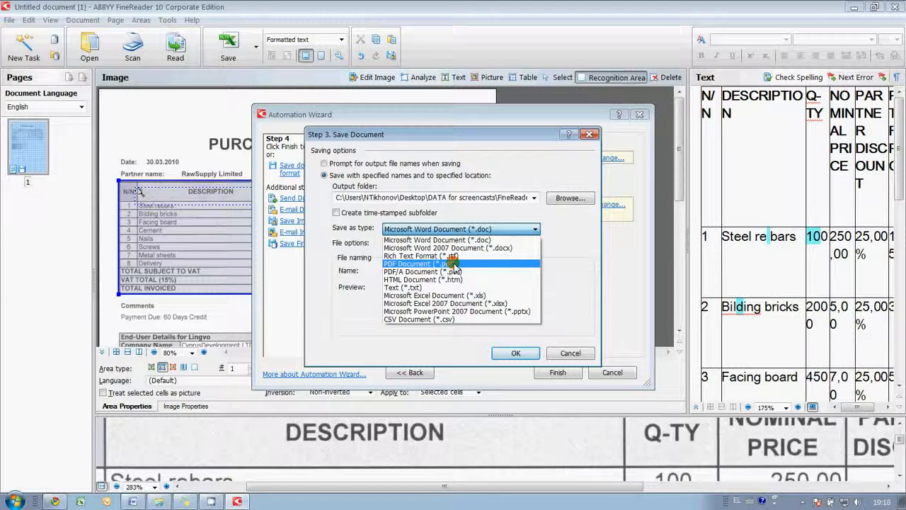
click(418, 264)
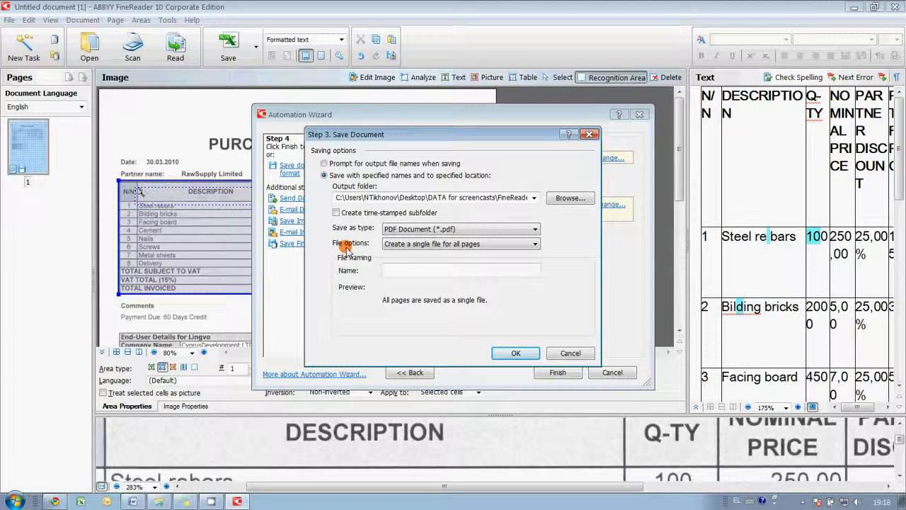
click(461, 244)
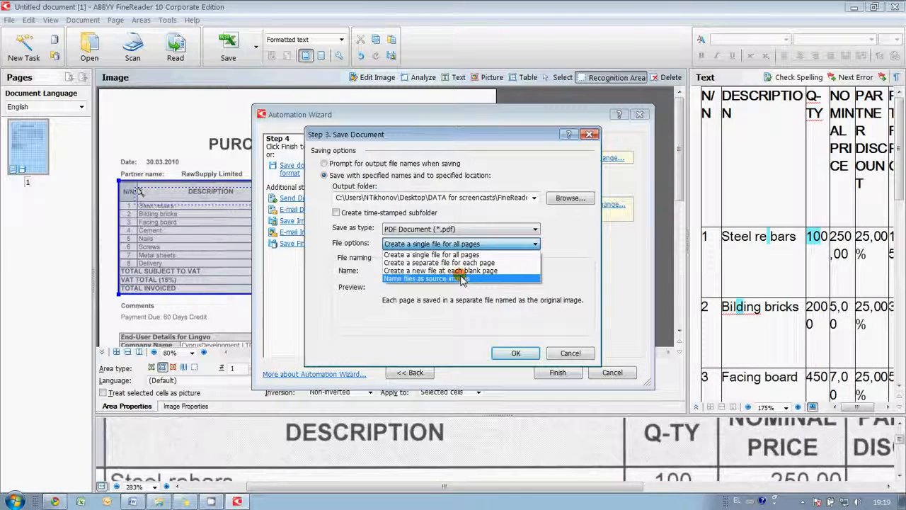
click(476, 279)
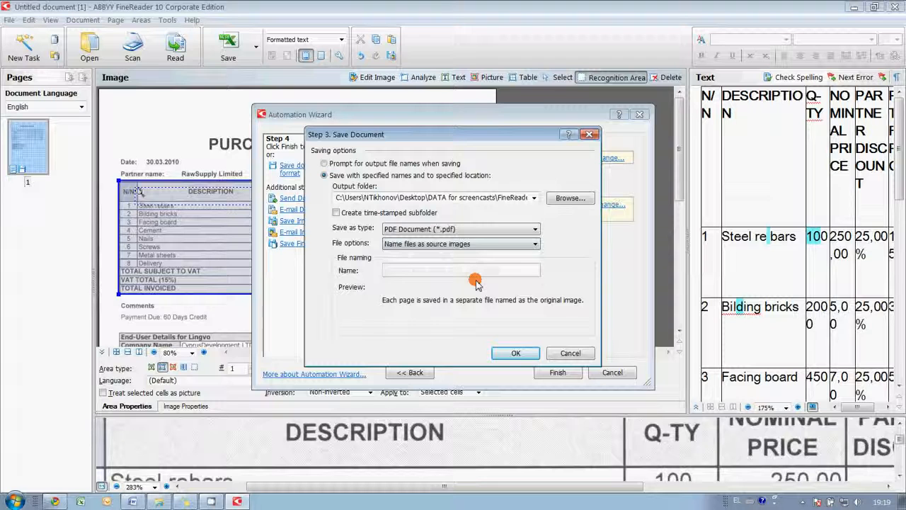
click(515, 354)
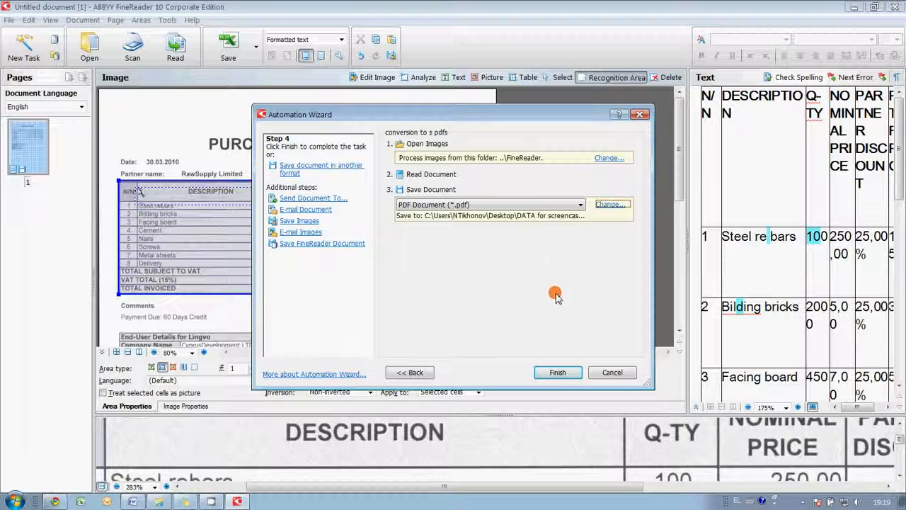
click(560, 373)
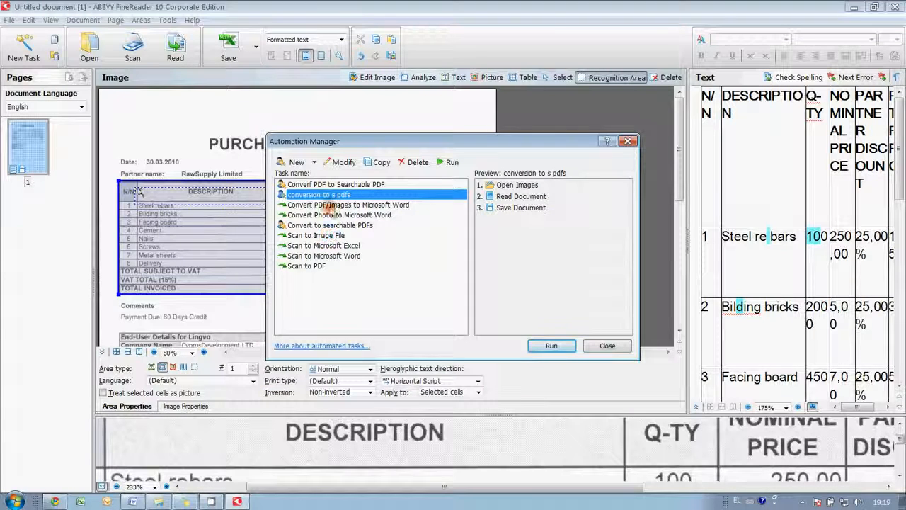
Run the "conversion to s pdfs" automated task.
click(301, 197)
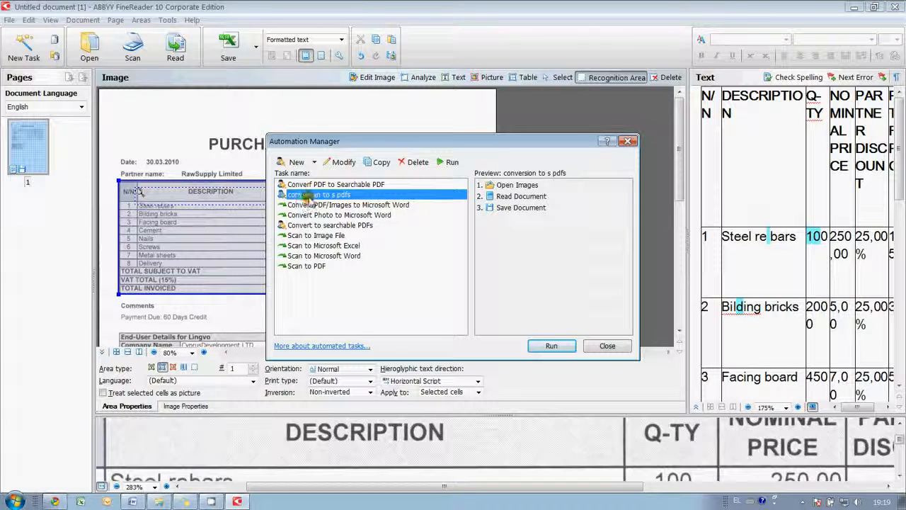
click(316, 204)
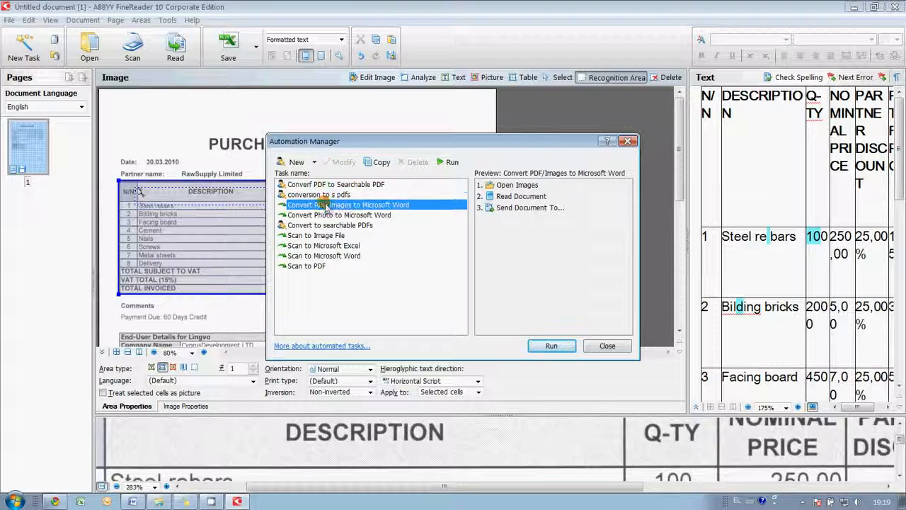
click(315, 196)
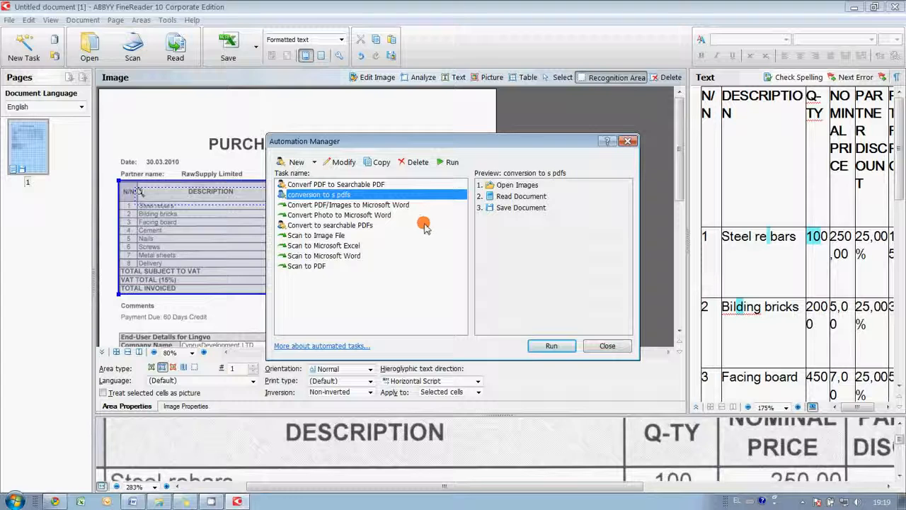
click(550, 348)
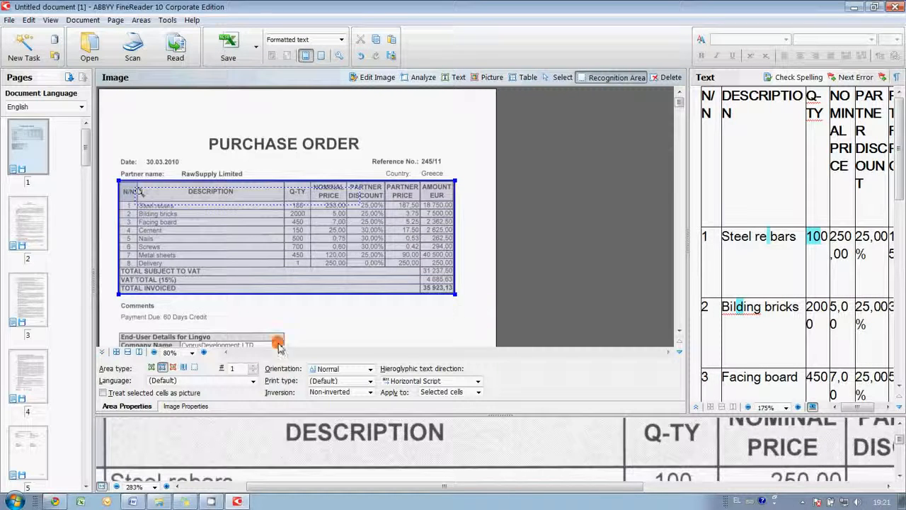
Switch to the FineReader folder in Windows Explorer and open its "searchable docs" subfolder.
mouse_move(159, 501)
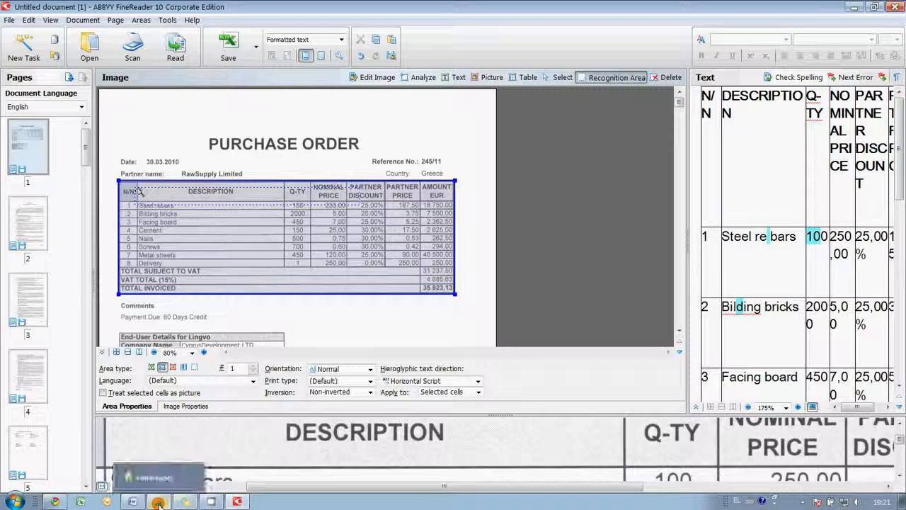
click(154, 479)
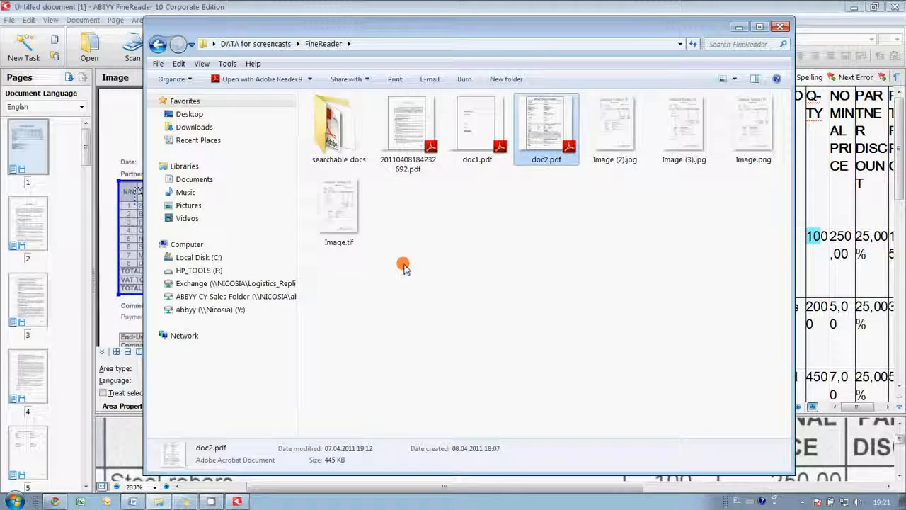
double_click(343, 152)
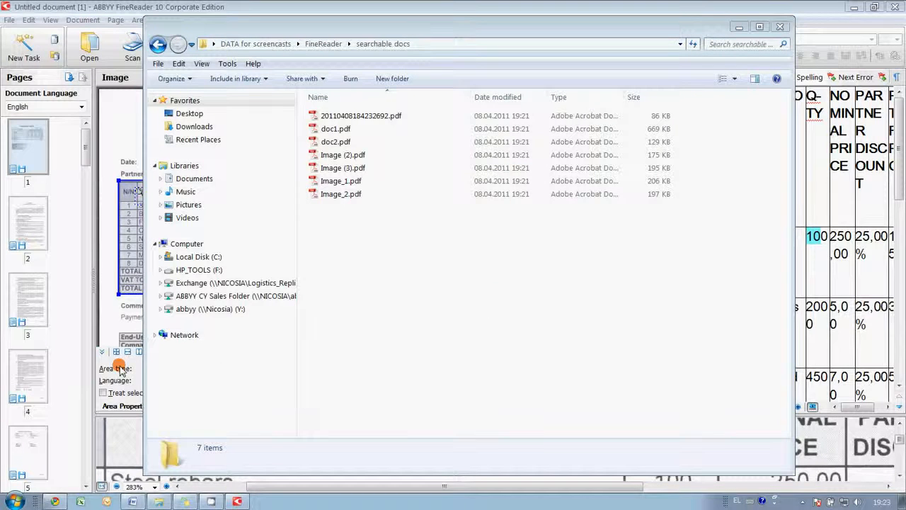
Search the computer for "loan agreement interest rate" from the Start menu and open doc1.pdf.
click(14, 501)
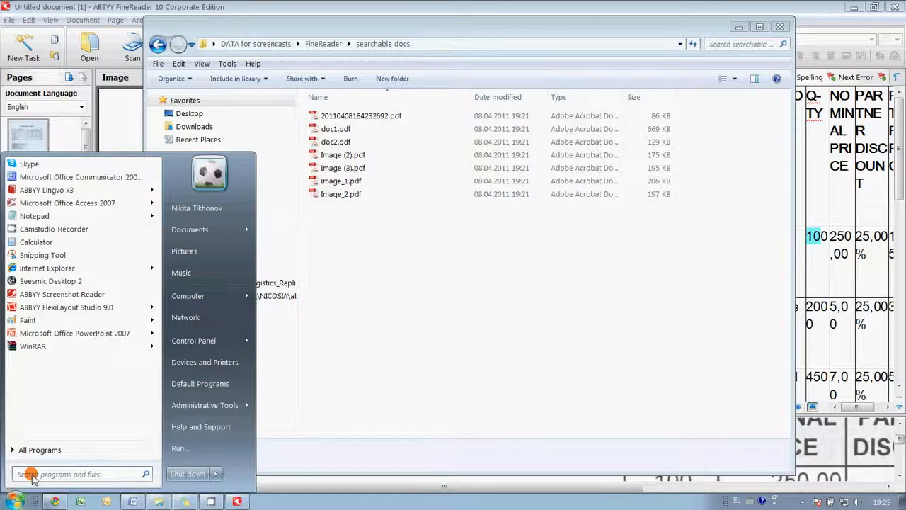
text(loan agreement )
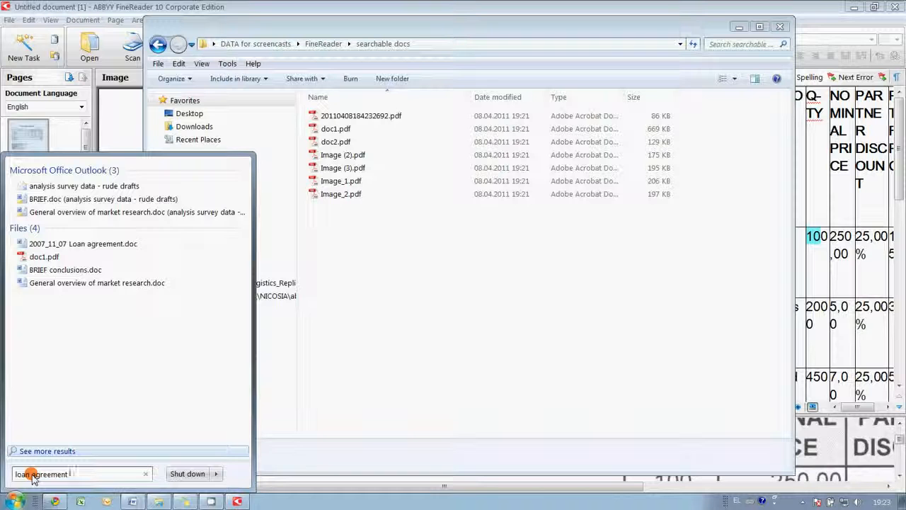
text(int)
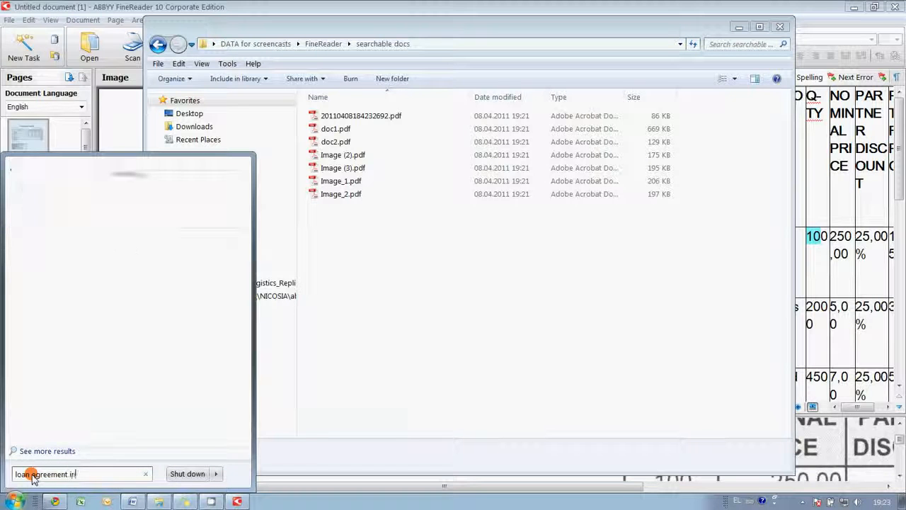
text(erest )
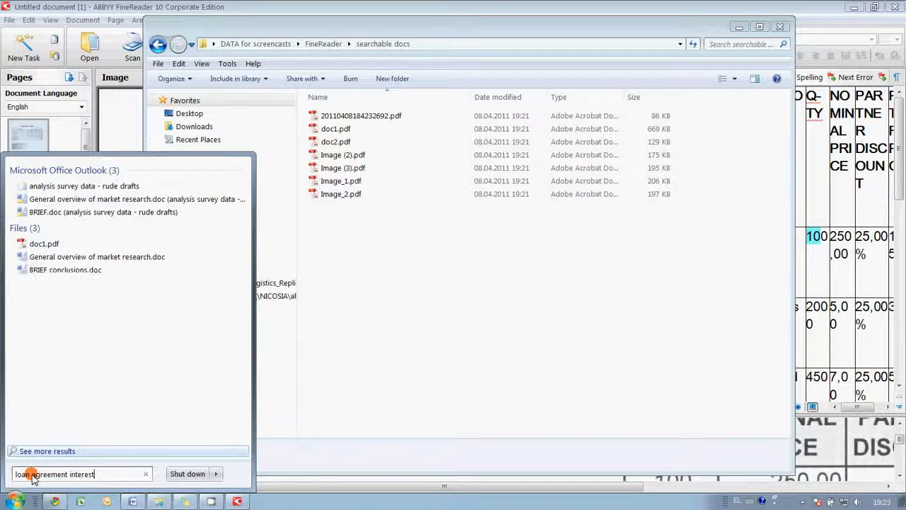
text(rate)
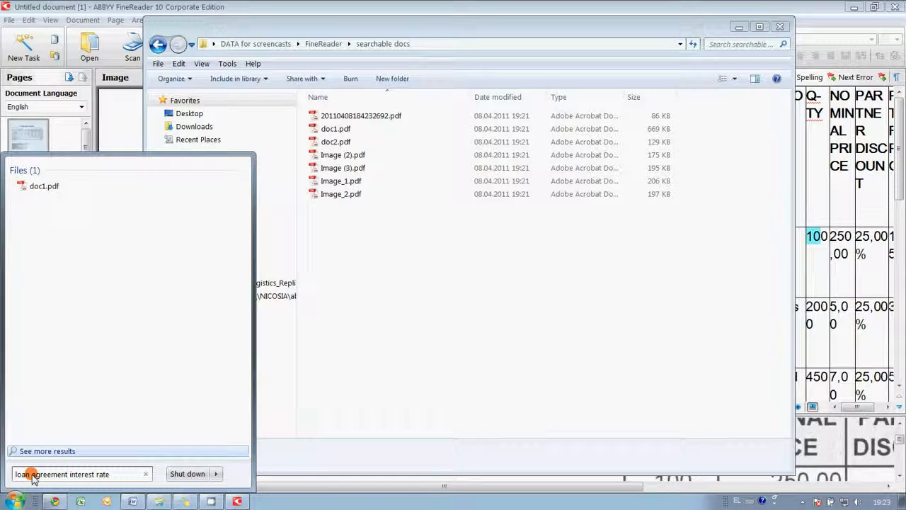
click(56, 189)
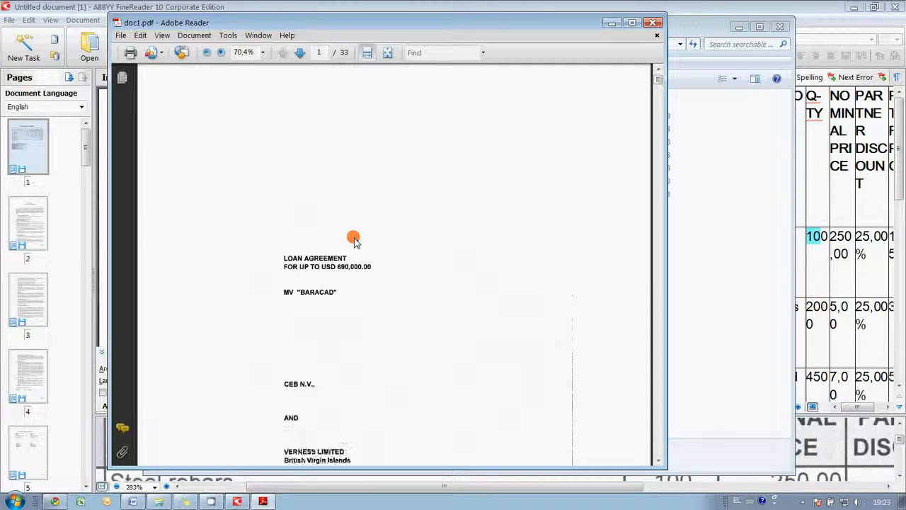
Look over the loan agreement's first page, find "interest rate" in the document and go on to the next occurrence.
scroll(354, 239, down, 2)
scroll(354, 240, down, 2)
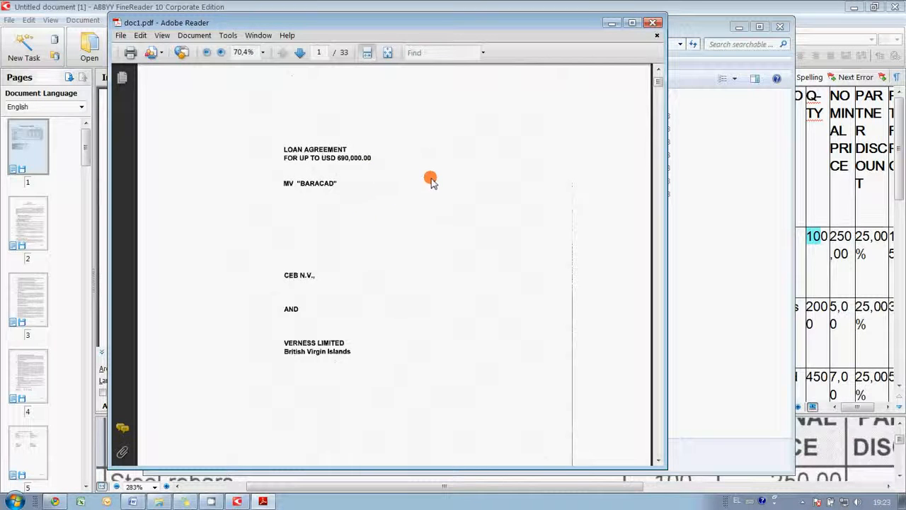
scroll(427, 176, down, 4)
scroll(427, 176, up, 10)
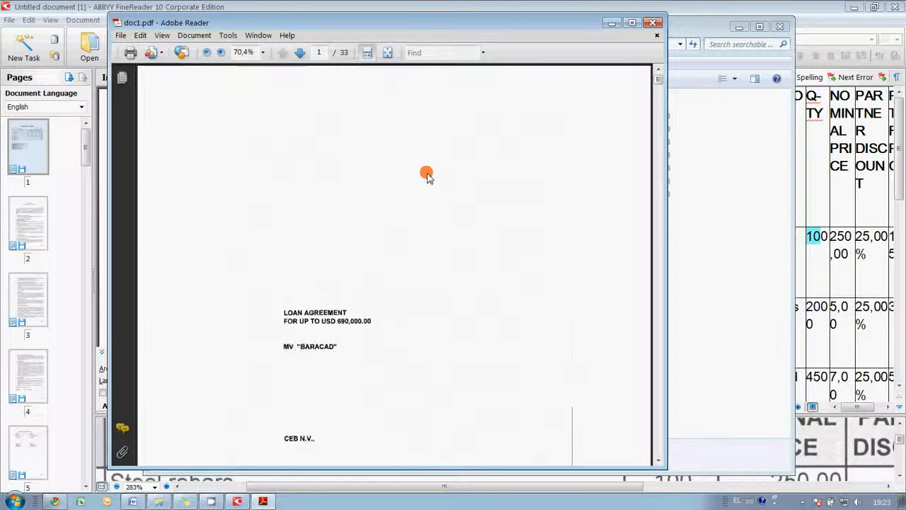
scroll(443, 172, down, 10)
scroll(453, 172, up, 10)
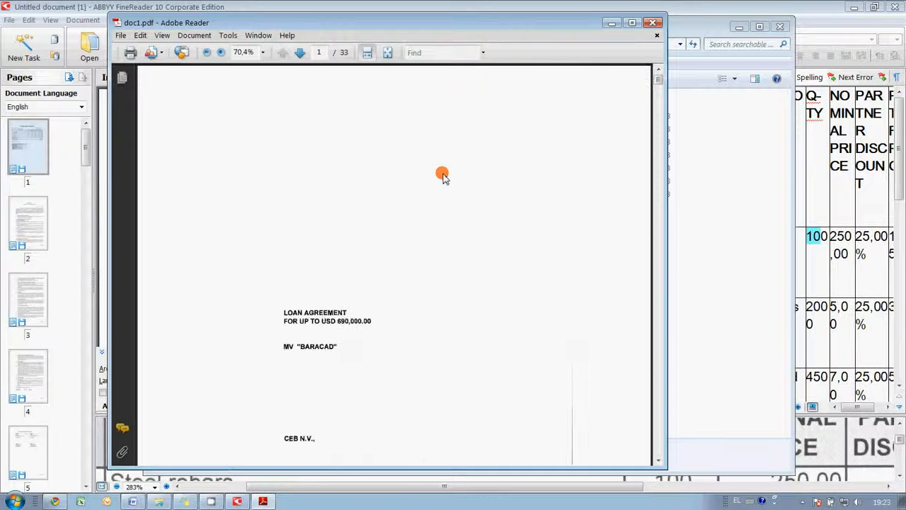
scroll(478, 177, down, 8)
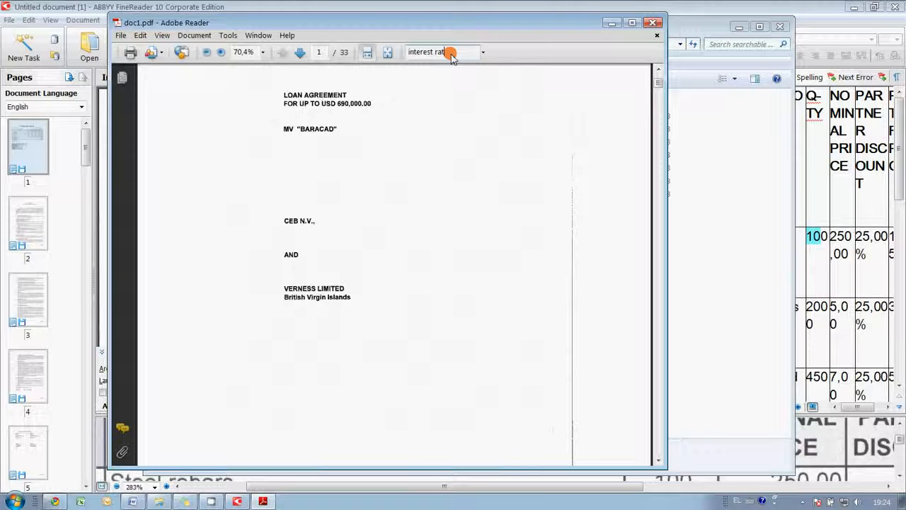
key(Return)
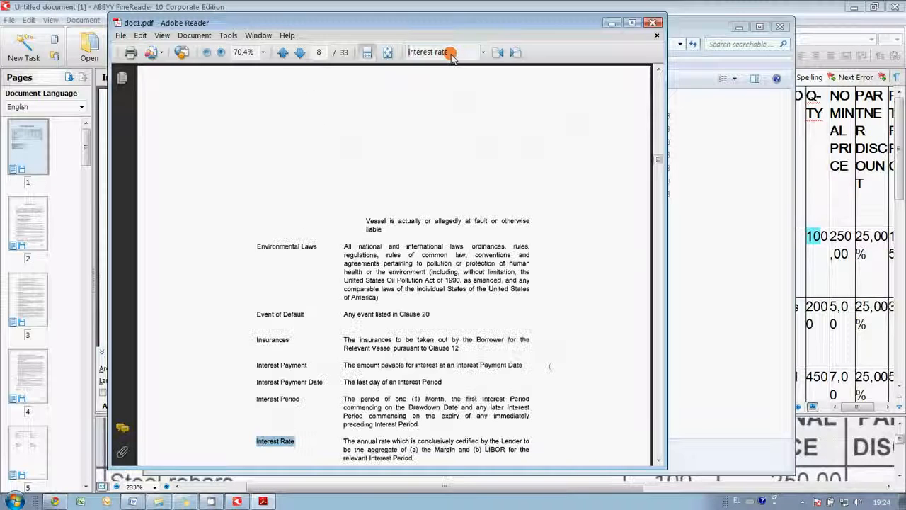
click(516, 52)
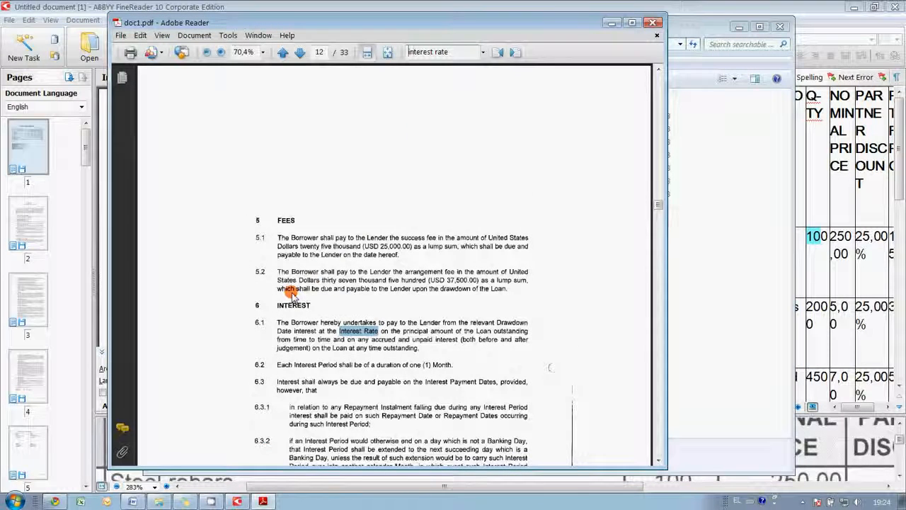
Select the text of clause 6 INTEREST from its heading into 6.3.1, and close the loan agreement.
scroll(304, 281, down, 2)
drag(254, 257, 488, 311)
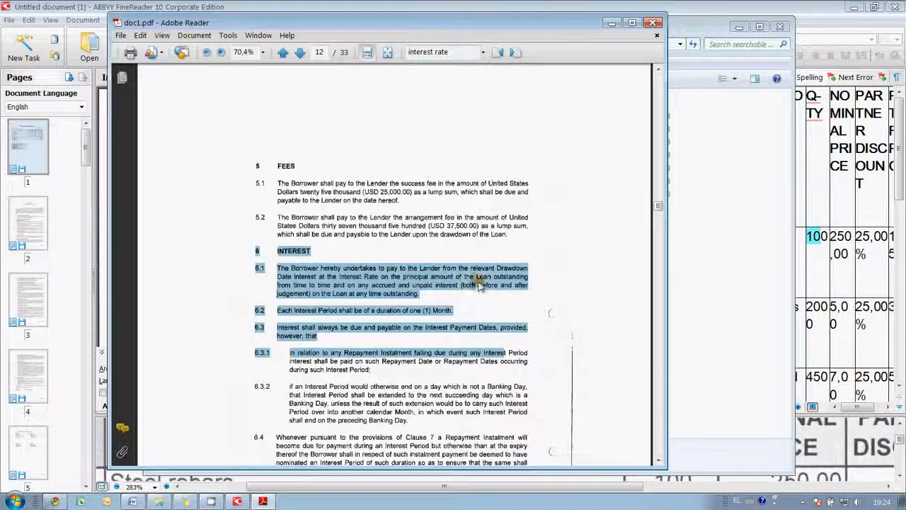
click(654, 26)
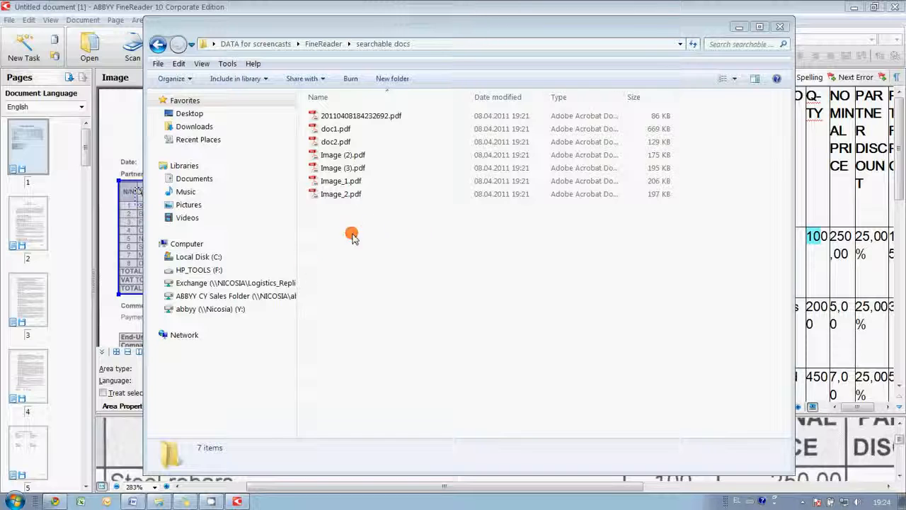
Search the computer for "invoice bluet" from the Start menu and open Image (3).pdf.
click(15, 502)
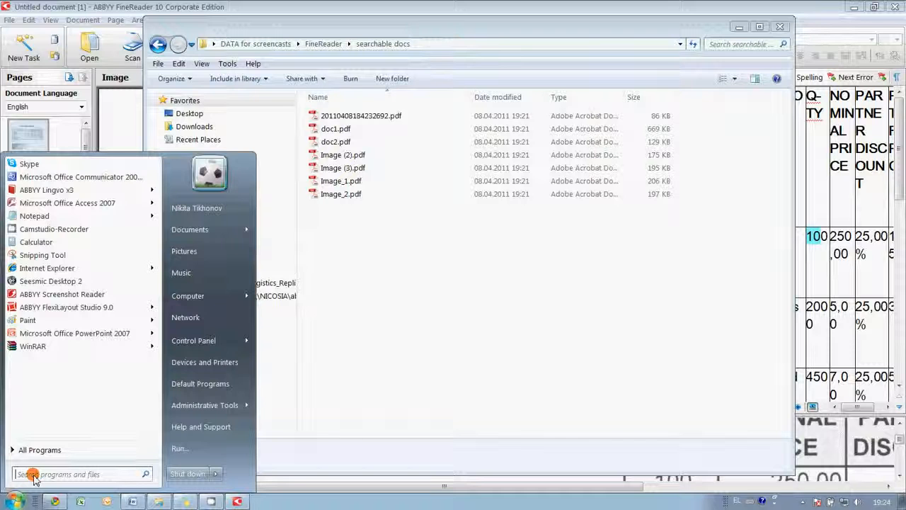
text(invoice)
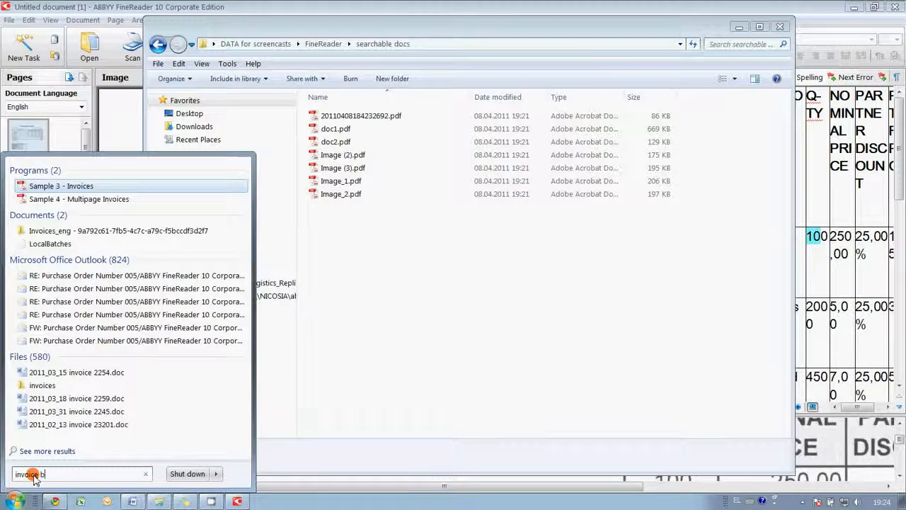
text(blue)
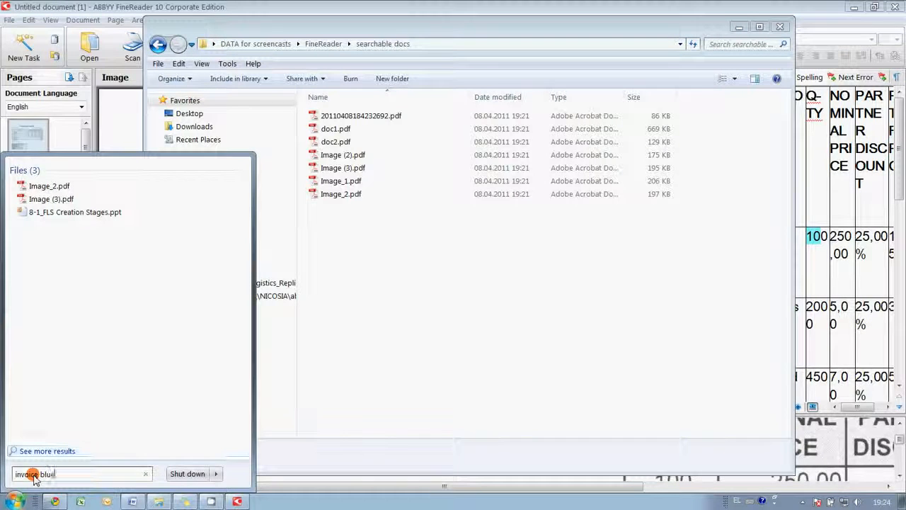
text(t)
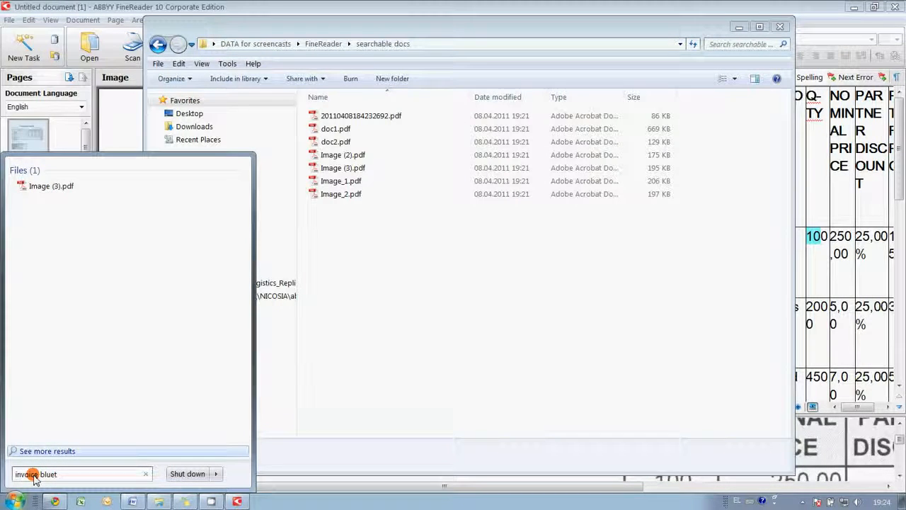
click(68, 188)
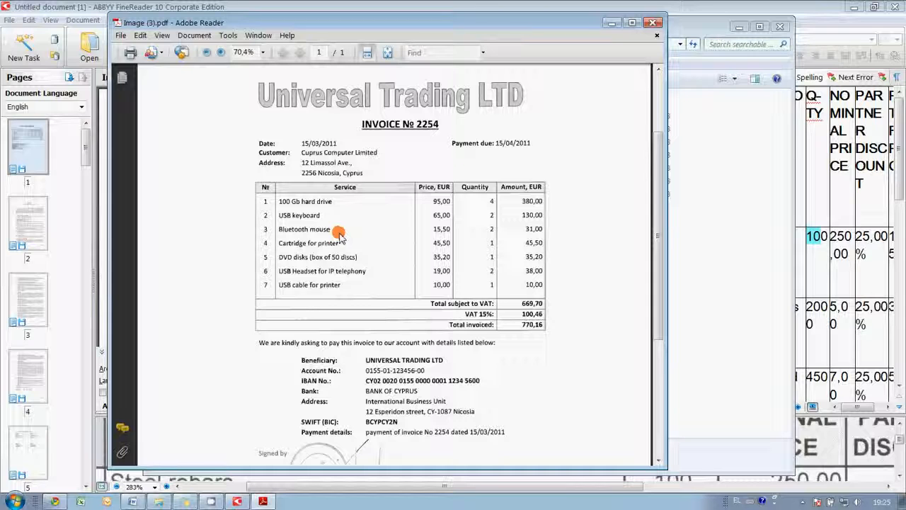
Select the text "Bluetooth mouse" in the invoice table and move the invoice window aside to uncover the searchable docs folder.
drag(330, 231, 279, 234)
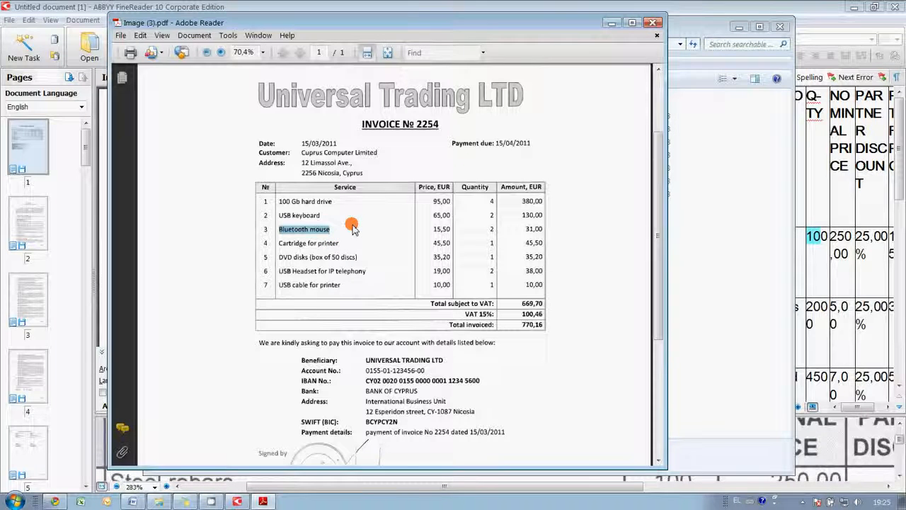
scroll(352, 227, down, 2)
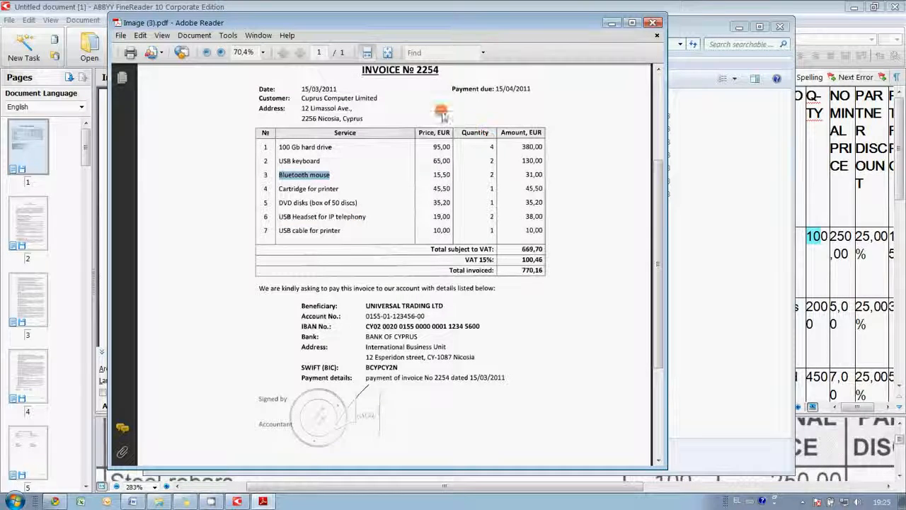
drag(195, 24, 447, 149)
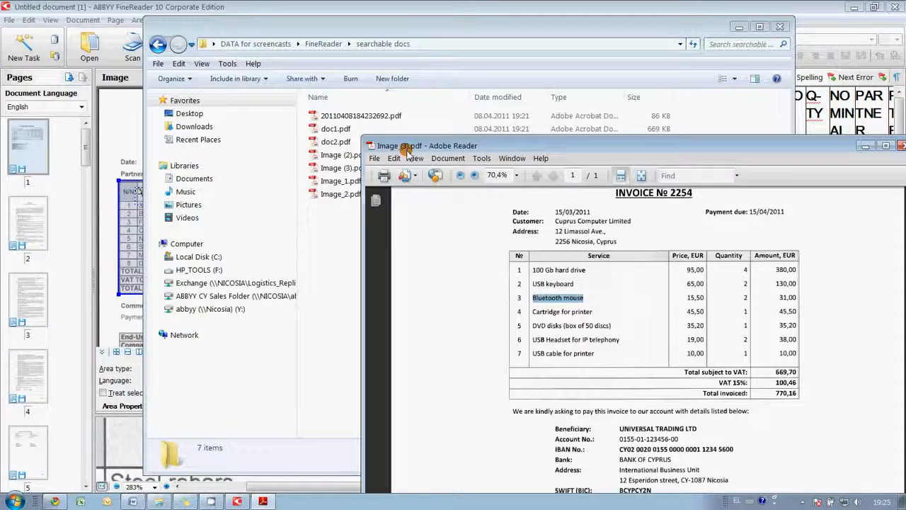
Reopen Image (3).pdf from the searchable docs folder, select the customer company name on the invoice, and close the file.
drag(626, 150, 423, 148)
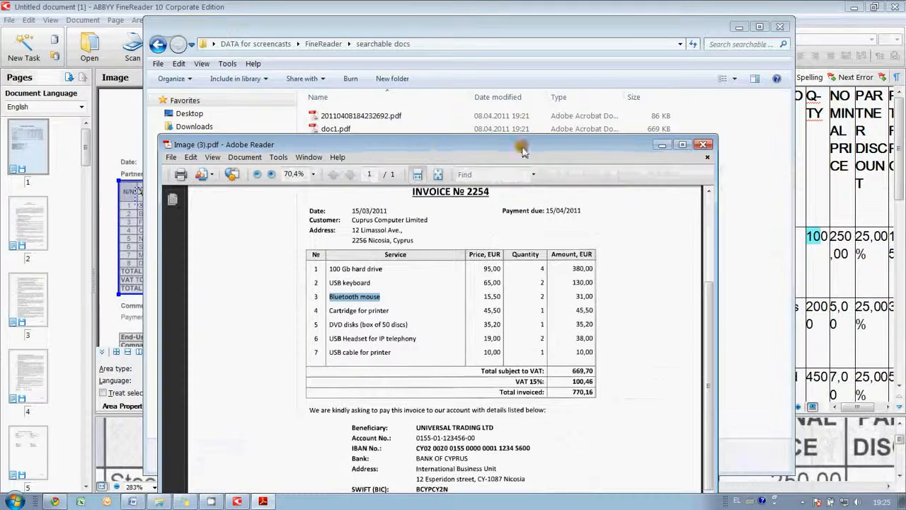
click(705, 146)
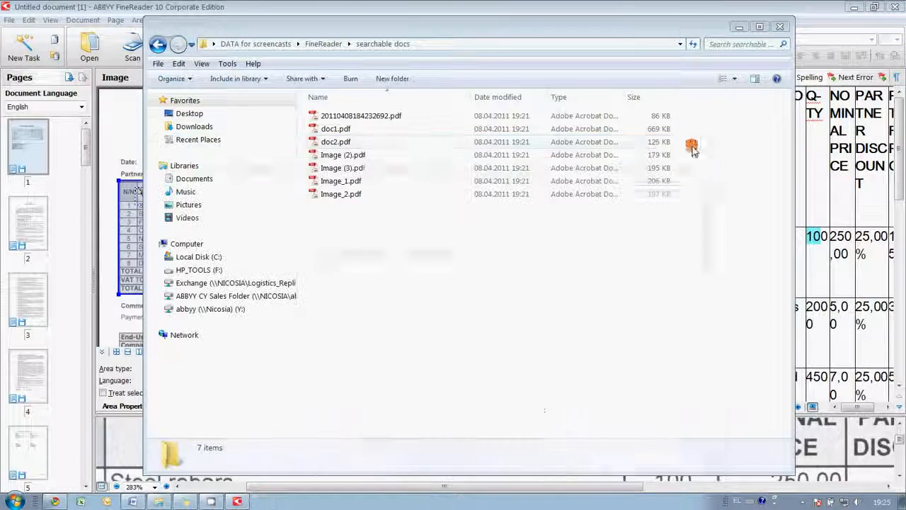
double_click(349, 168)
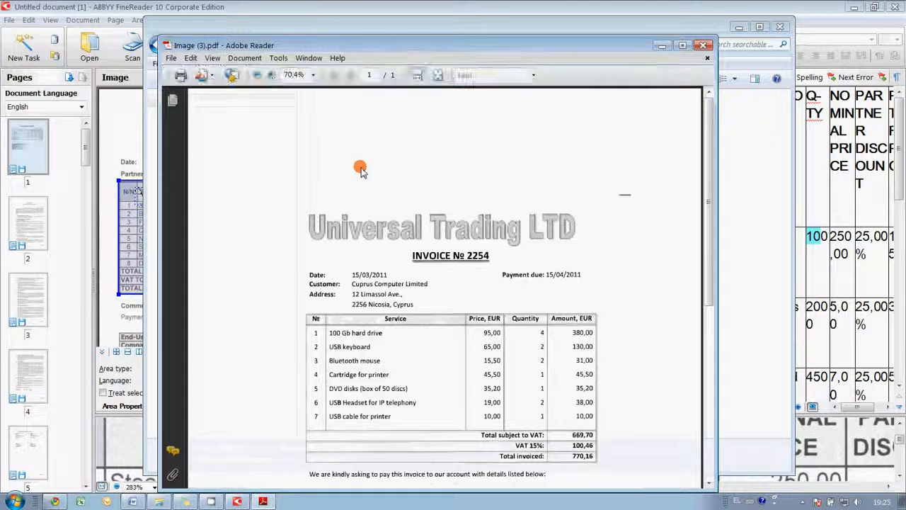
scroll(397, 167, down, 2)
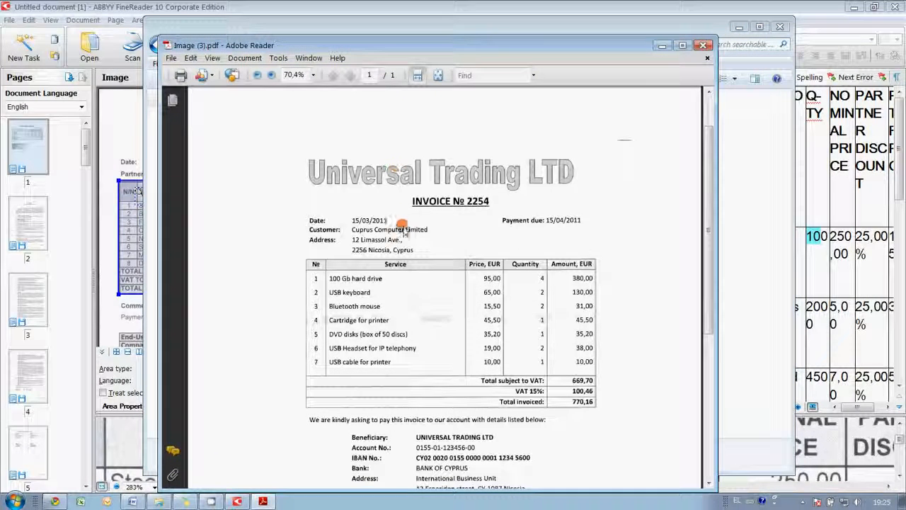
drag(429, 230, 352, 232)
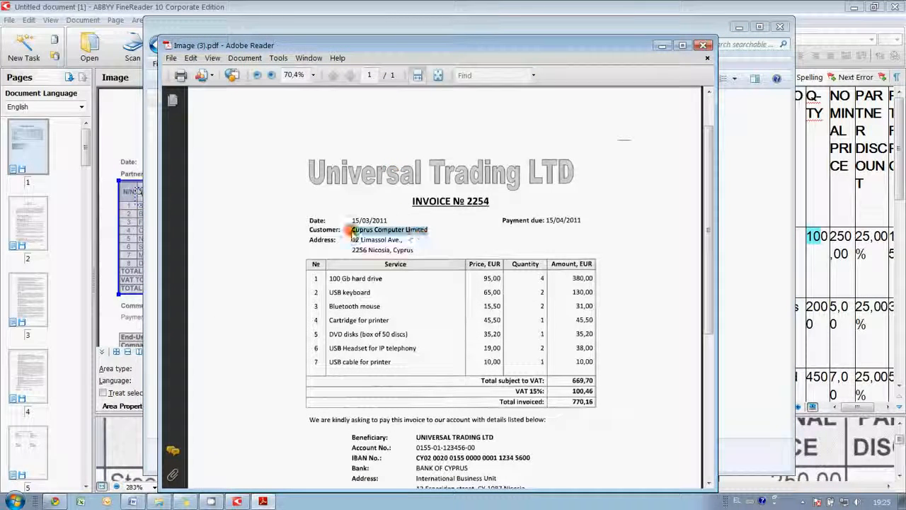
click(705, 47)
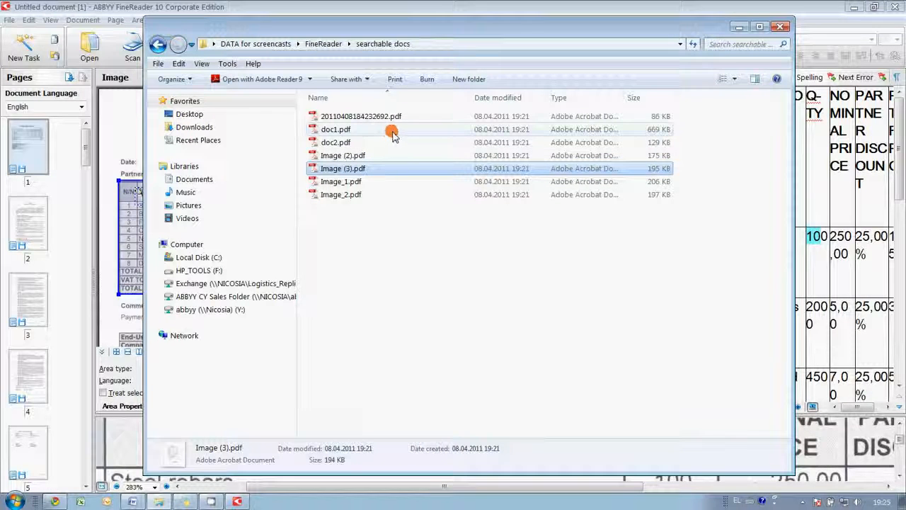
Open the source contract 20110408184232692.pdf from the FineReader folder and look over its first page.
click(323, 44)
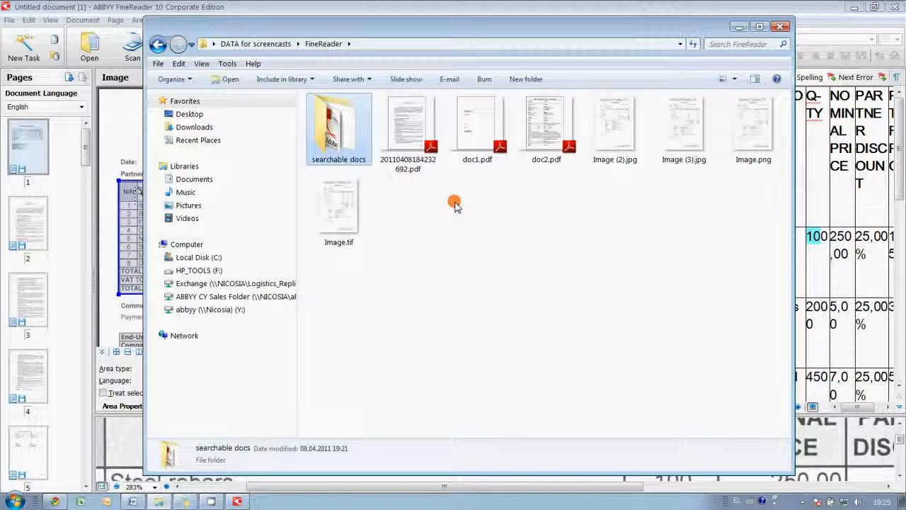
double_click(408, 133)
scroll(408, 134, down, 3)
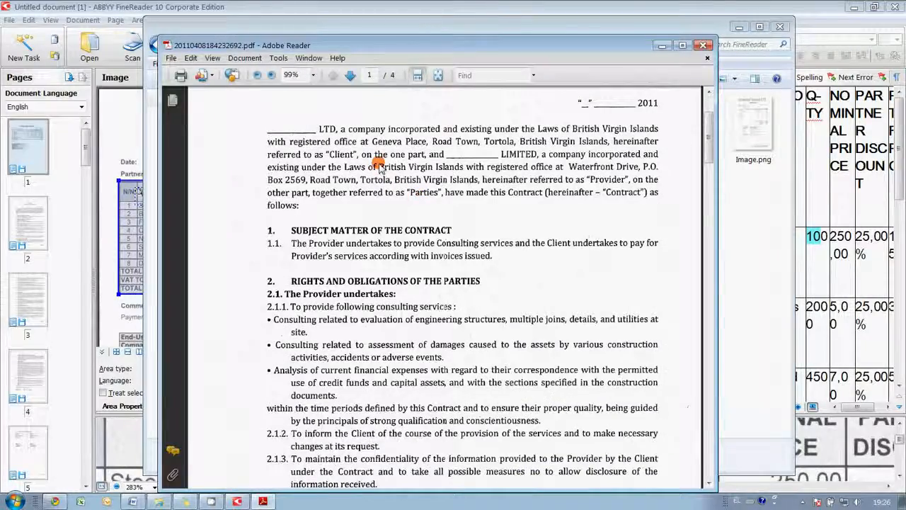
scroll(388, 238, up, 3)
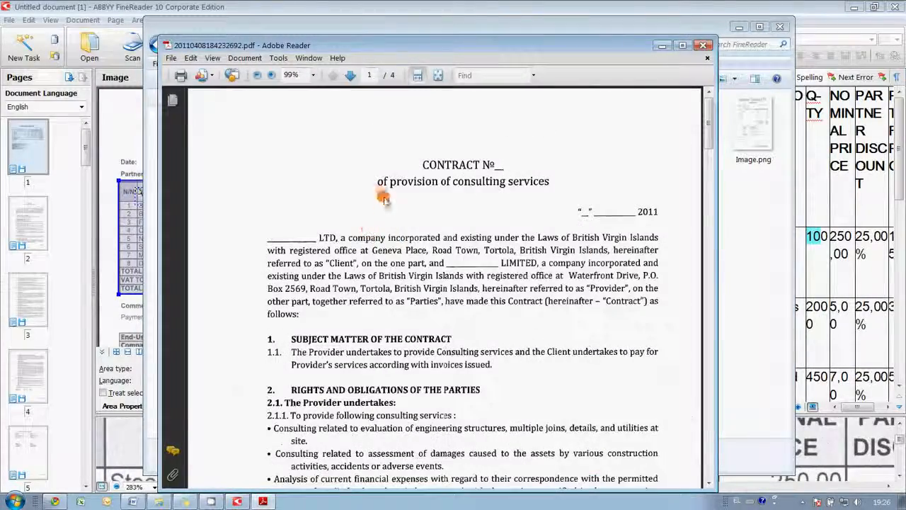
Look through the scanned contract's clauses as far as section 9 on page 3, and close the file.
scroll(328, 183, down, 20)
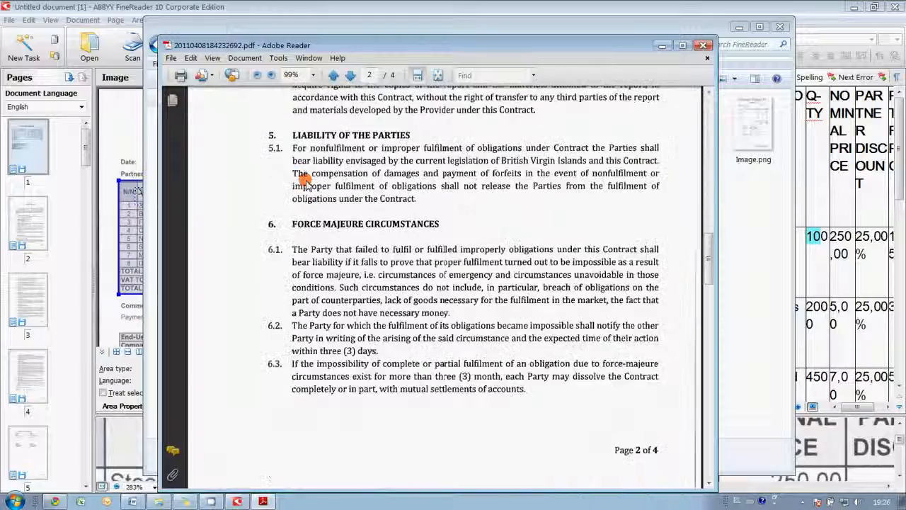
scroll(318, 203, up, 15)
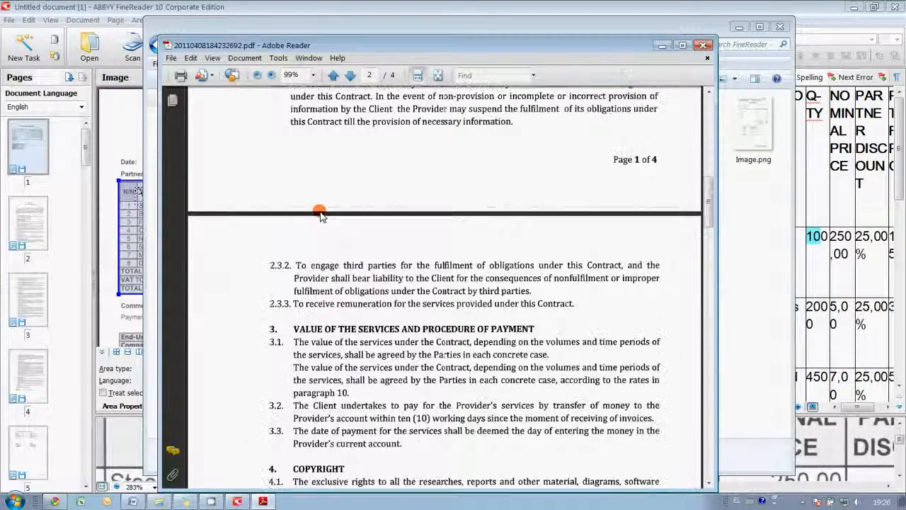
scroll(327, 259, up, 12)
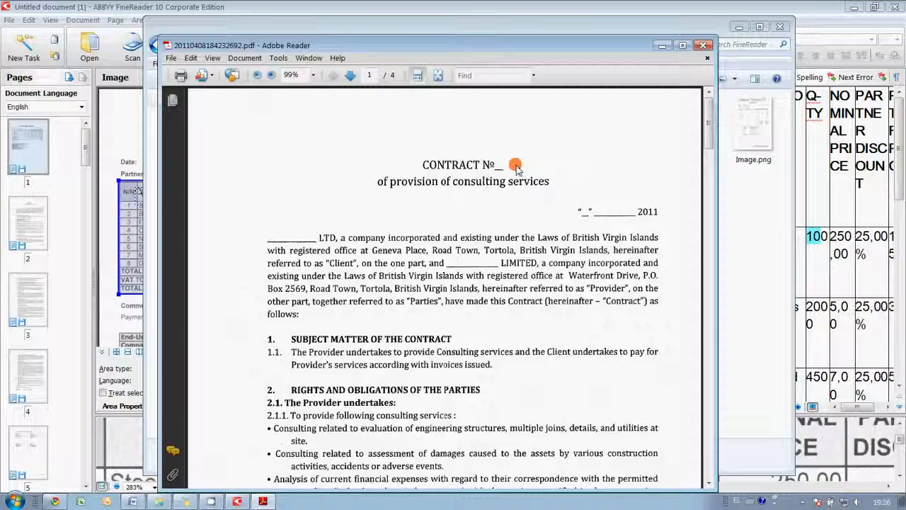
scroll(515, 167, down, 15)
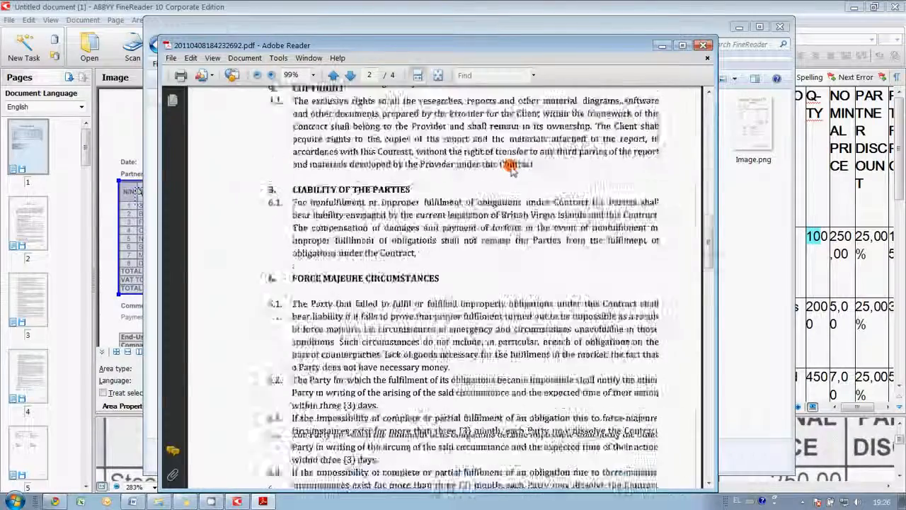
scroll(508, 166, up, 15)
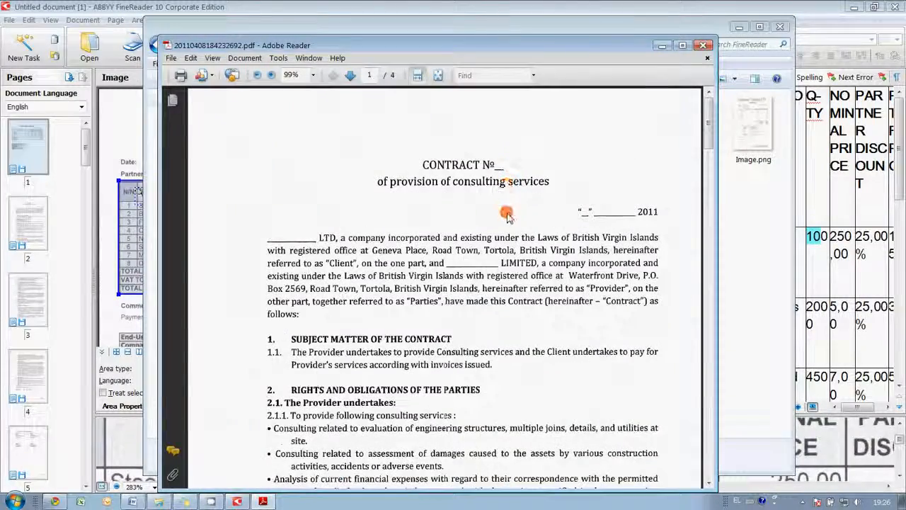
scroll(502, 206, down, 20)
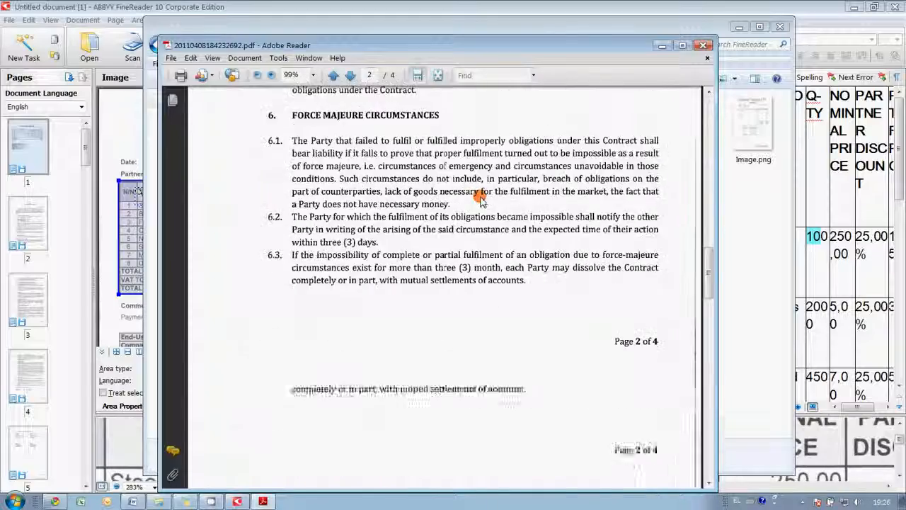
scroll(479, 201, down, 2)
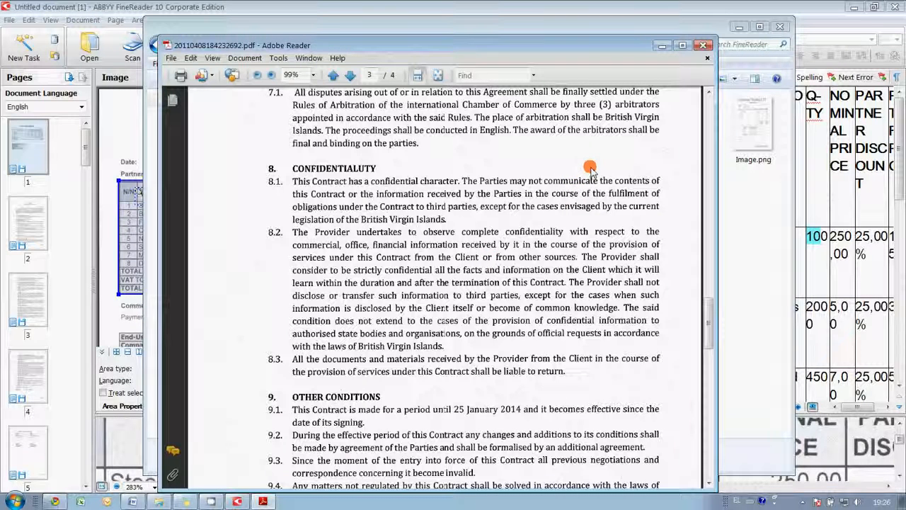
click(705, 47)
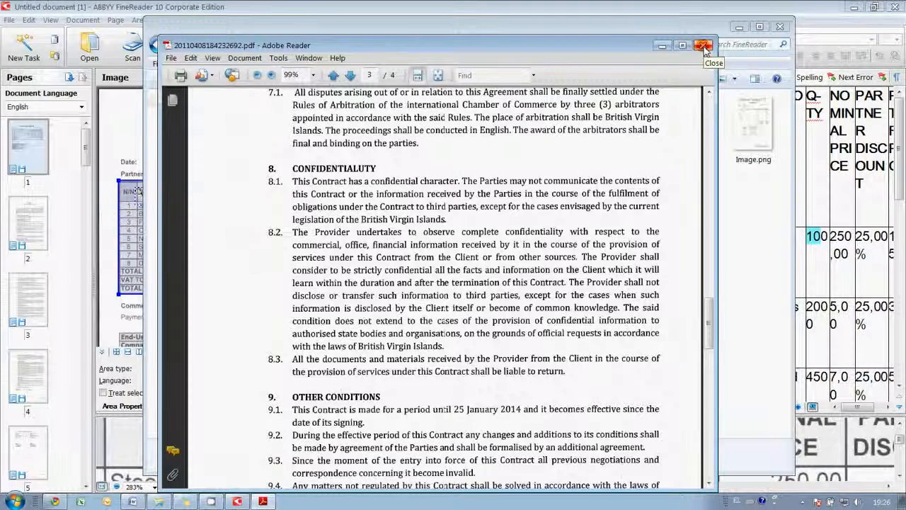
click(705, 47)
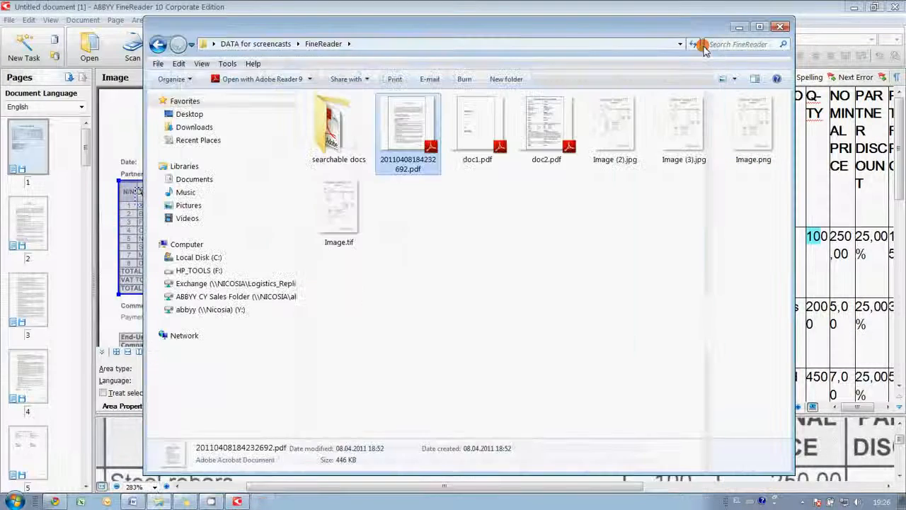
Convert 20110408184232692.pdf into a Microsoft Word document with ABBYY FineReader 10 directly from the folder.
right_click(409, 134)
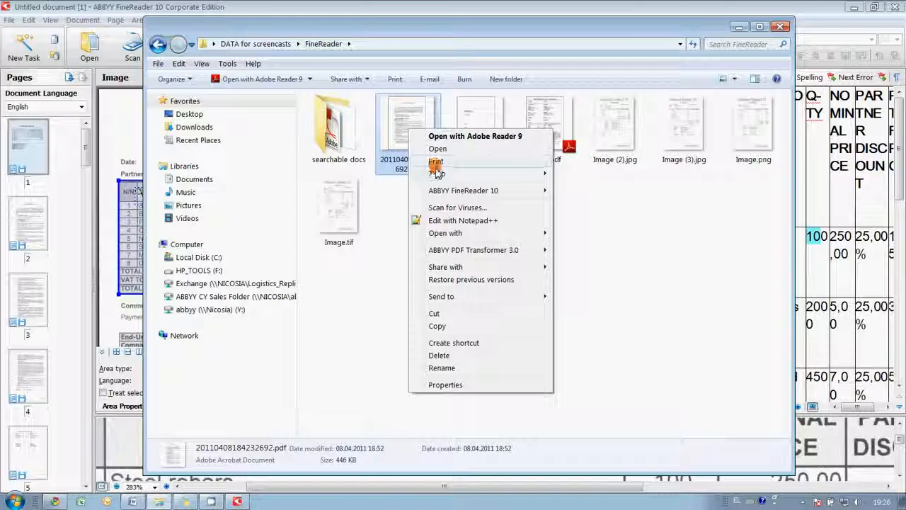
mouse_move(453, 194)
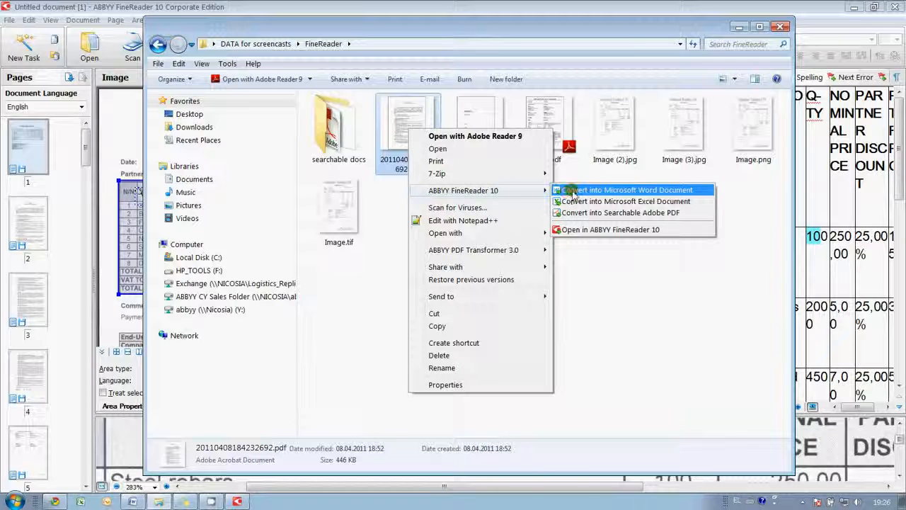
click(618, 190)
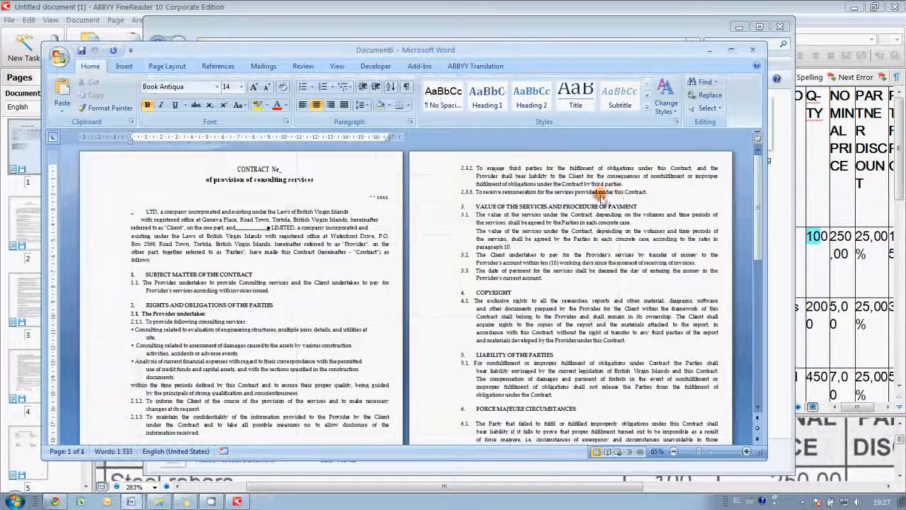
Maximize the converted contract's Word window and enlarge the page view to 140%.
click(732, 50)
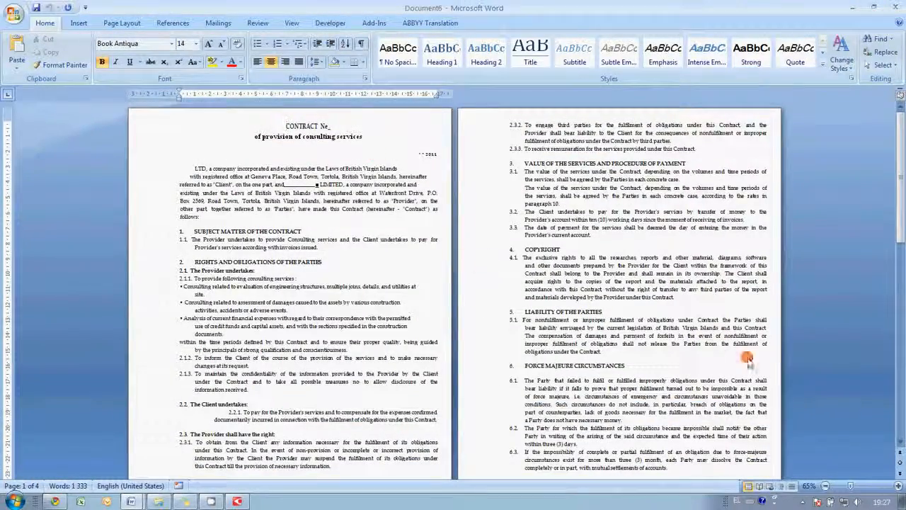
click(898, 486)
click(897, 485)
click(898, 485)
click(898, 486)
click(898, 486)
click(898, 486)
click(898, 486)
click(897, 485)
Check the first page of the converted contract and select the blank line before "LIMITED" in the opening paragraph.
scroll(449, 233, down, 5)
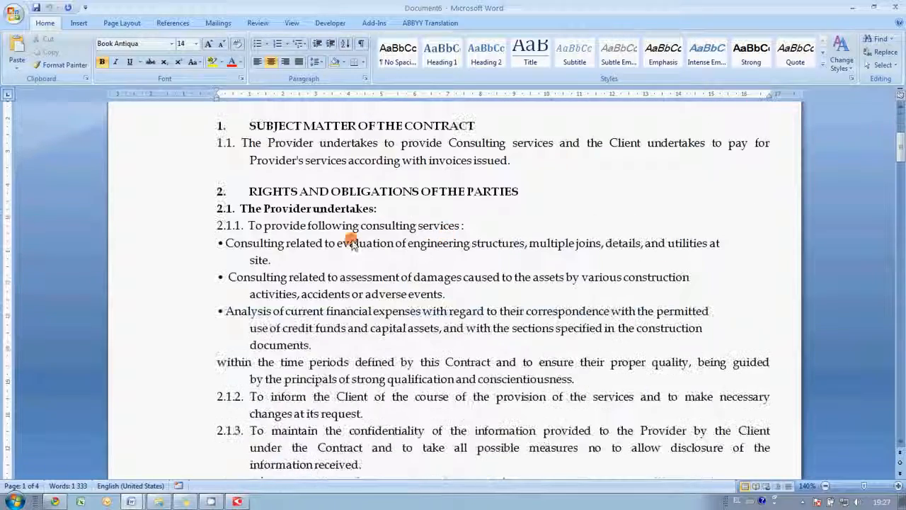
scroll(362, 238, up, 5)
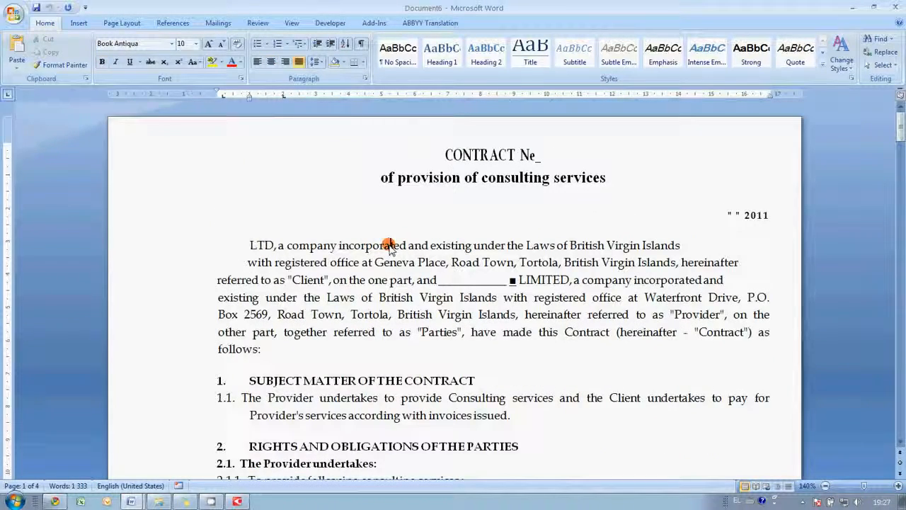
click(513, 281)
double_click(471, 279)
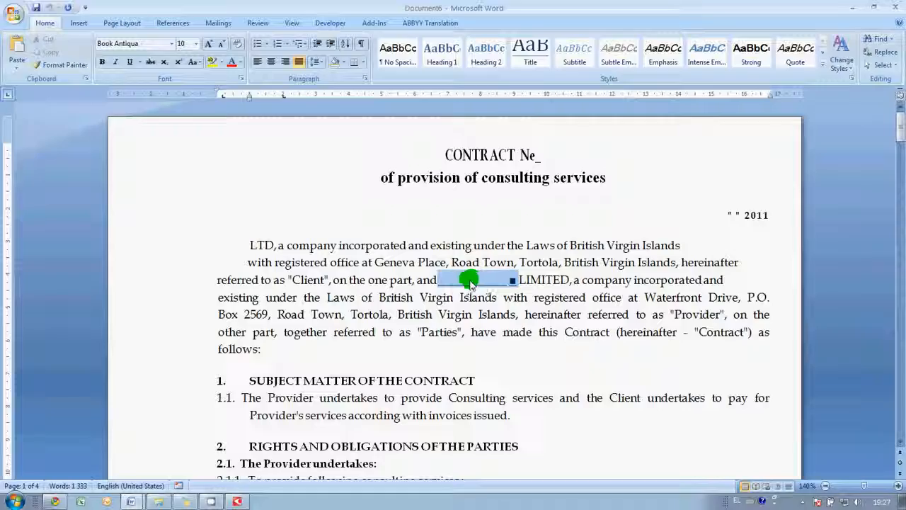
Look through the clauses of the converted contract and close the Word document without saving it.
scroll(489, 232, down, 15)
scroll(490, 232, down, 18)
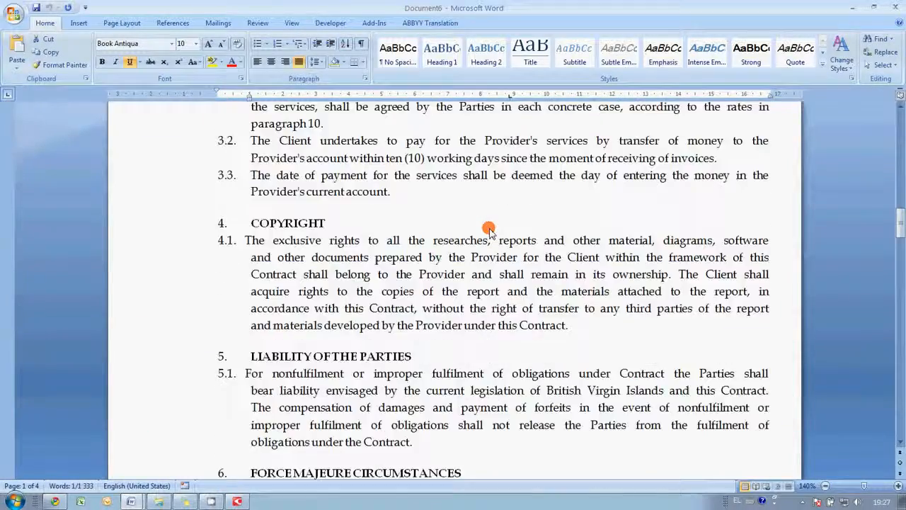
scroll(489, 230, up, 20)
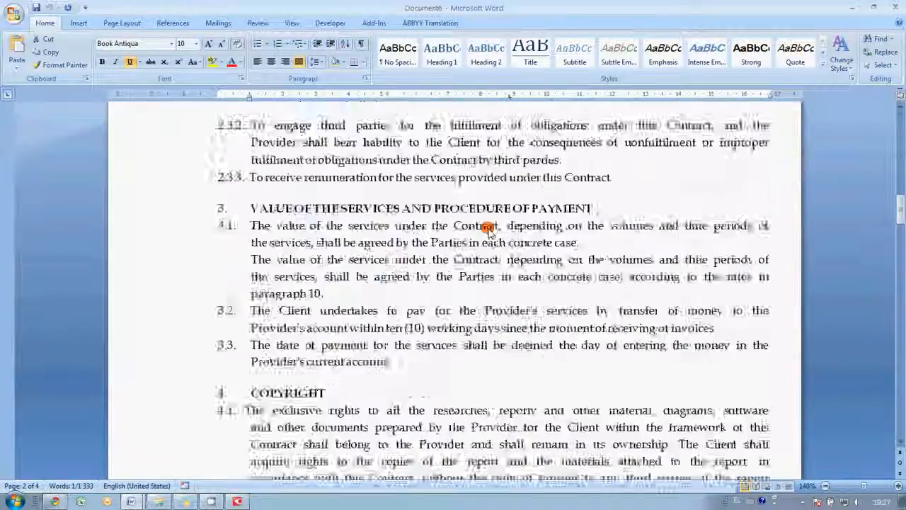
scroll(483, 227, down, 20)
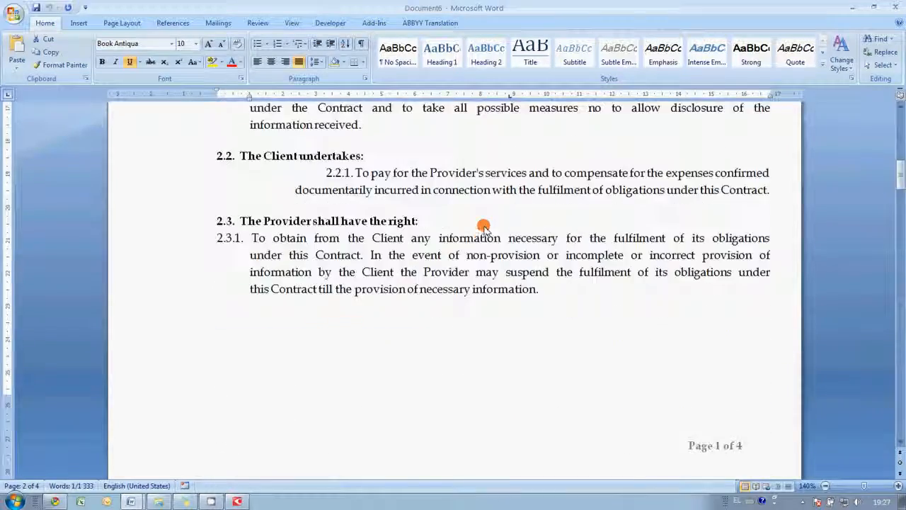
scroll(483, 225, up, 15)
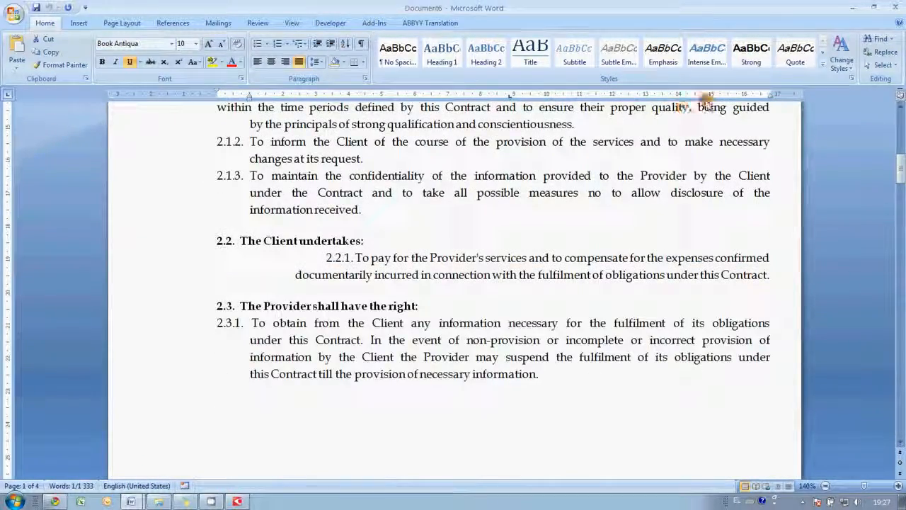
click(893, 7)
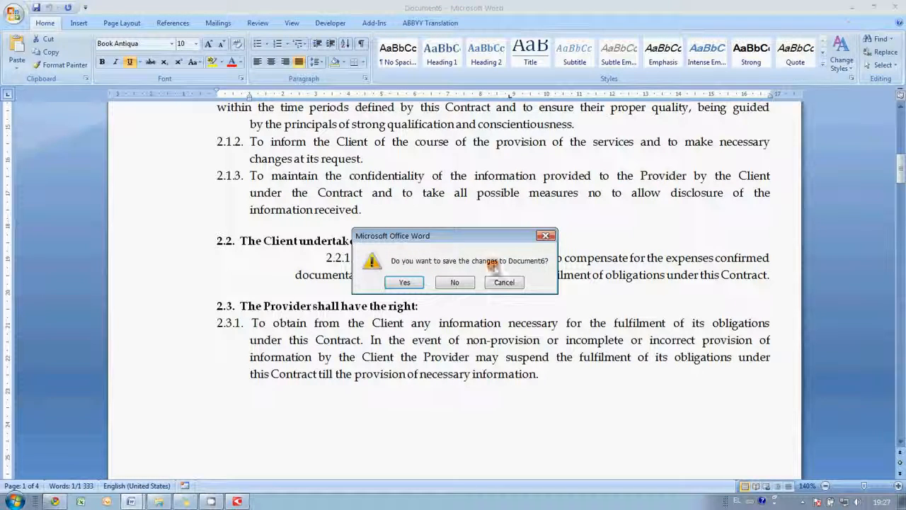
click(456, 283)
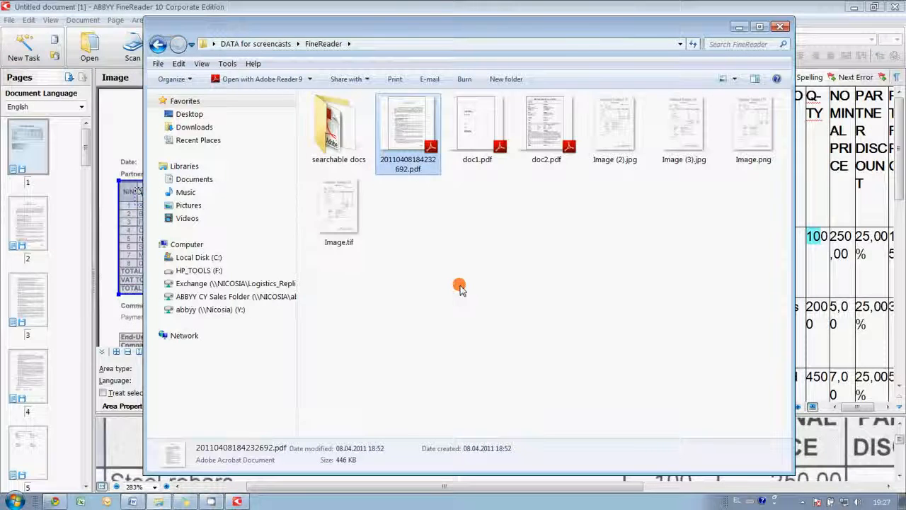